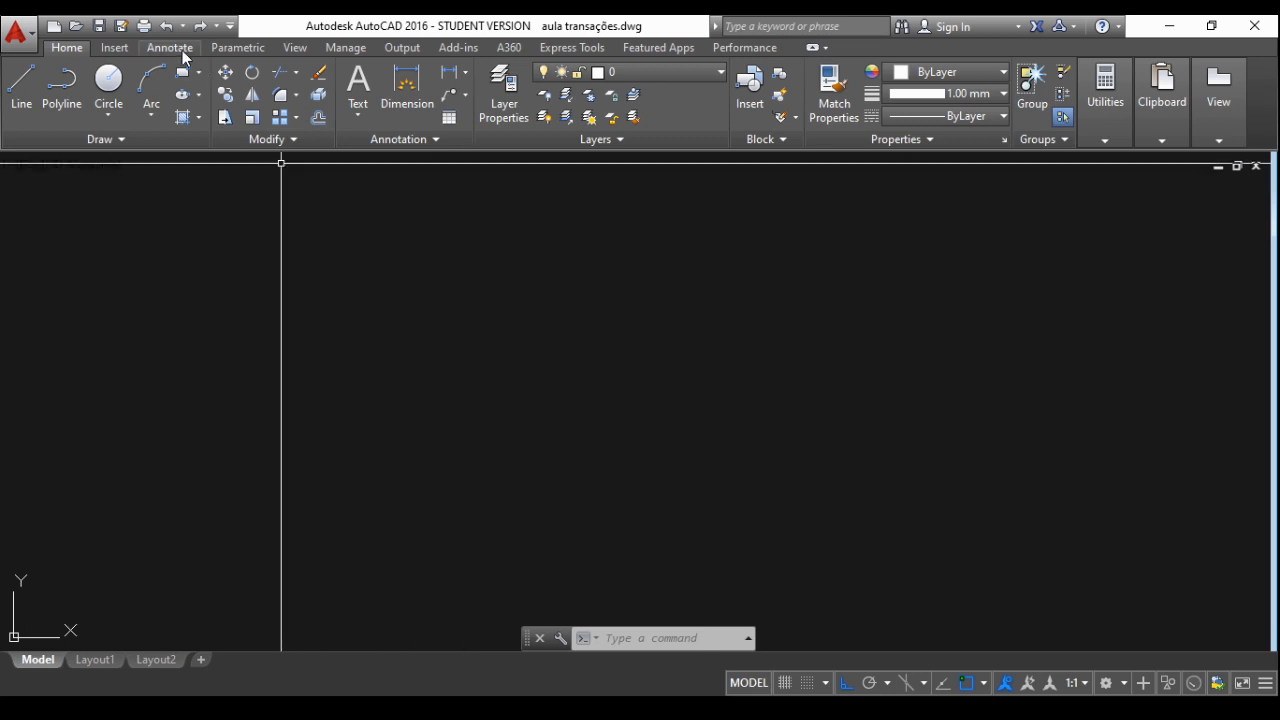
click(170, 48)
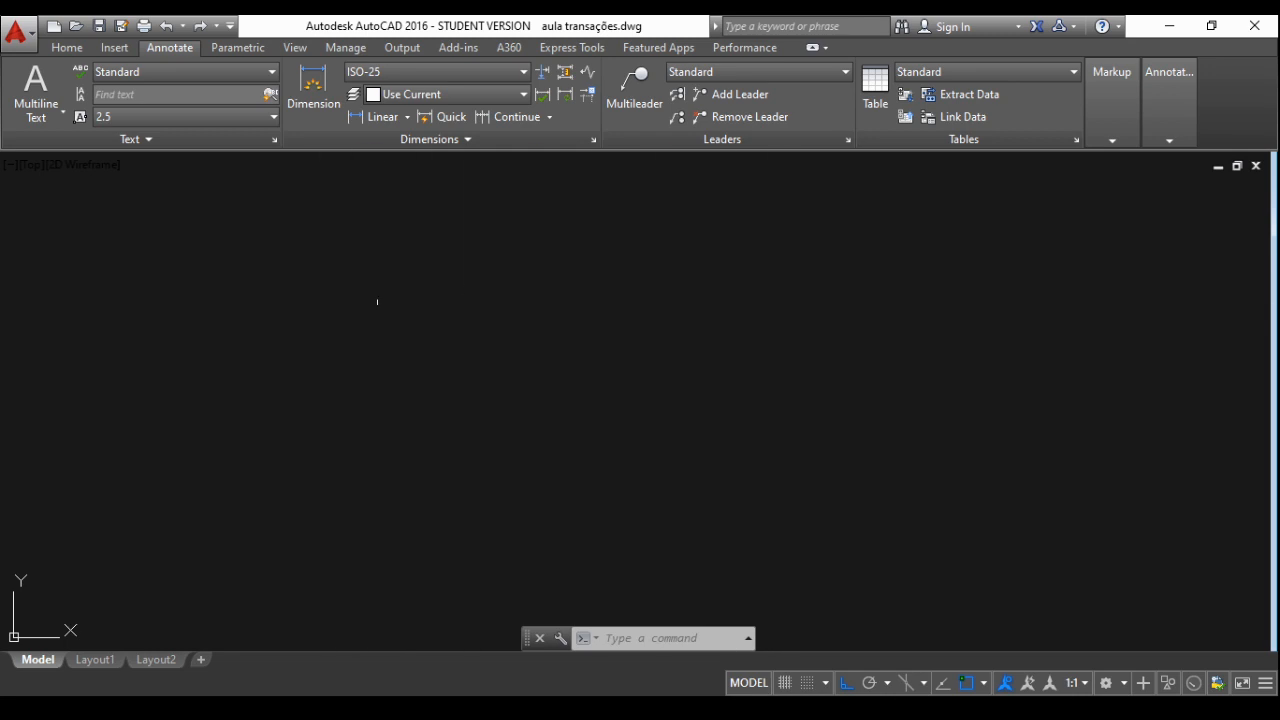
click(71, 46)
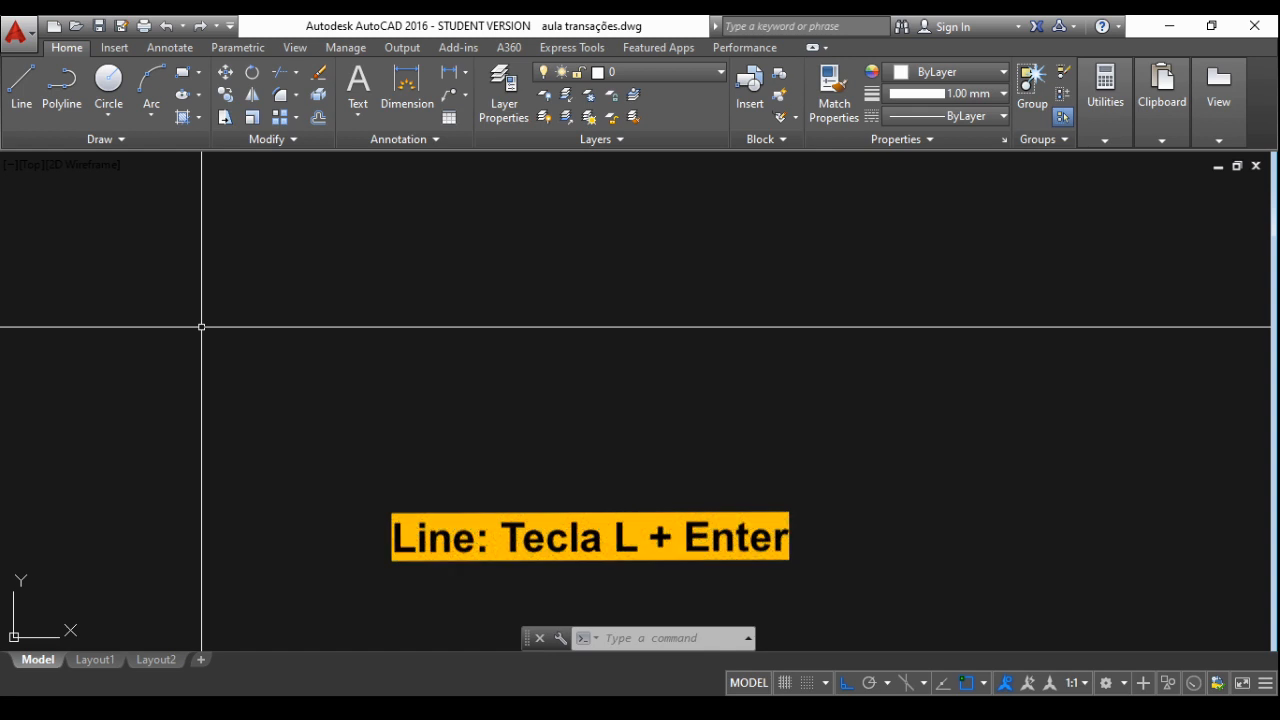
Step: Draw a single horizontal line freehand in the upper part of the empty drawing with the Line command
text(L)
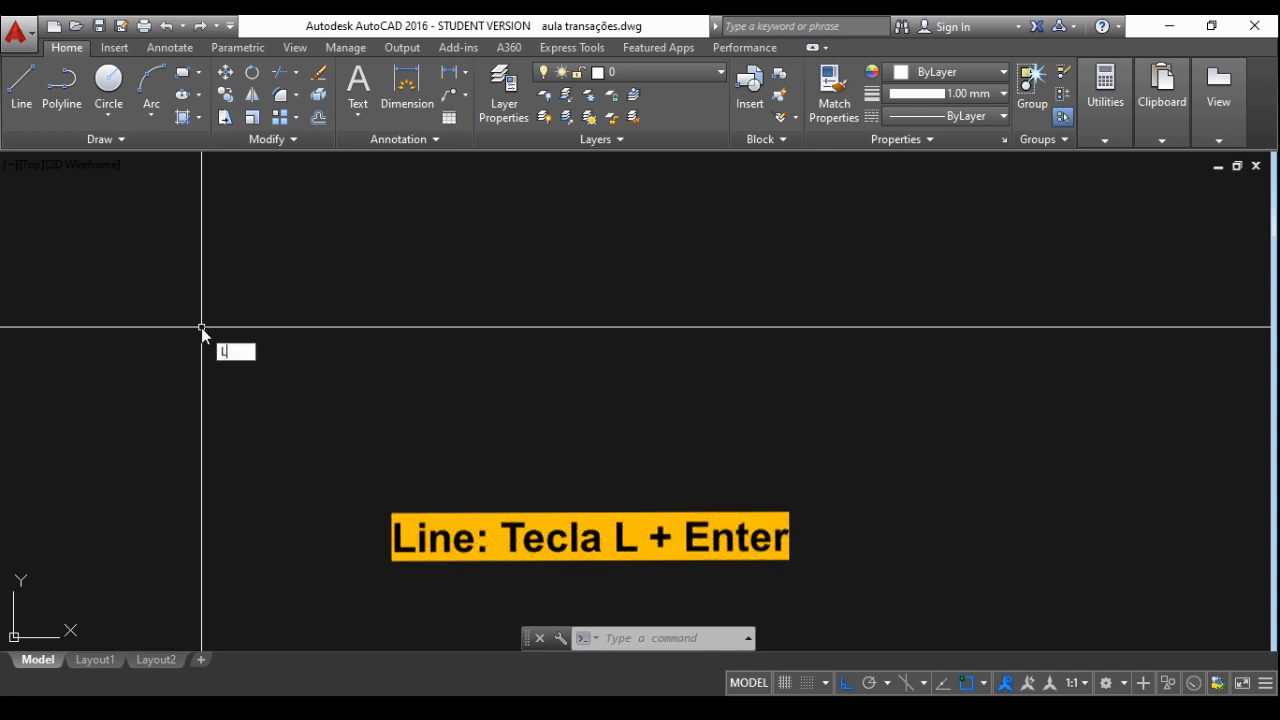
key(Return)
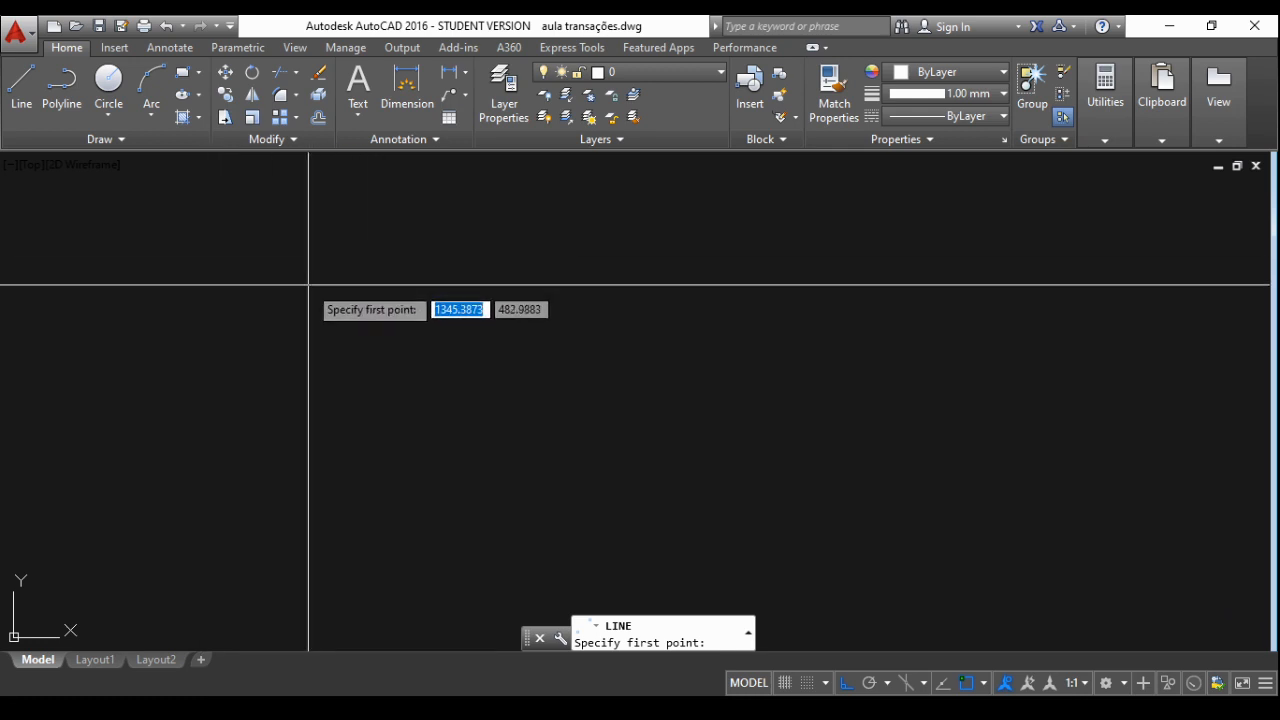
click(231, 277)
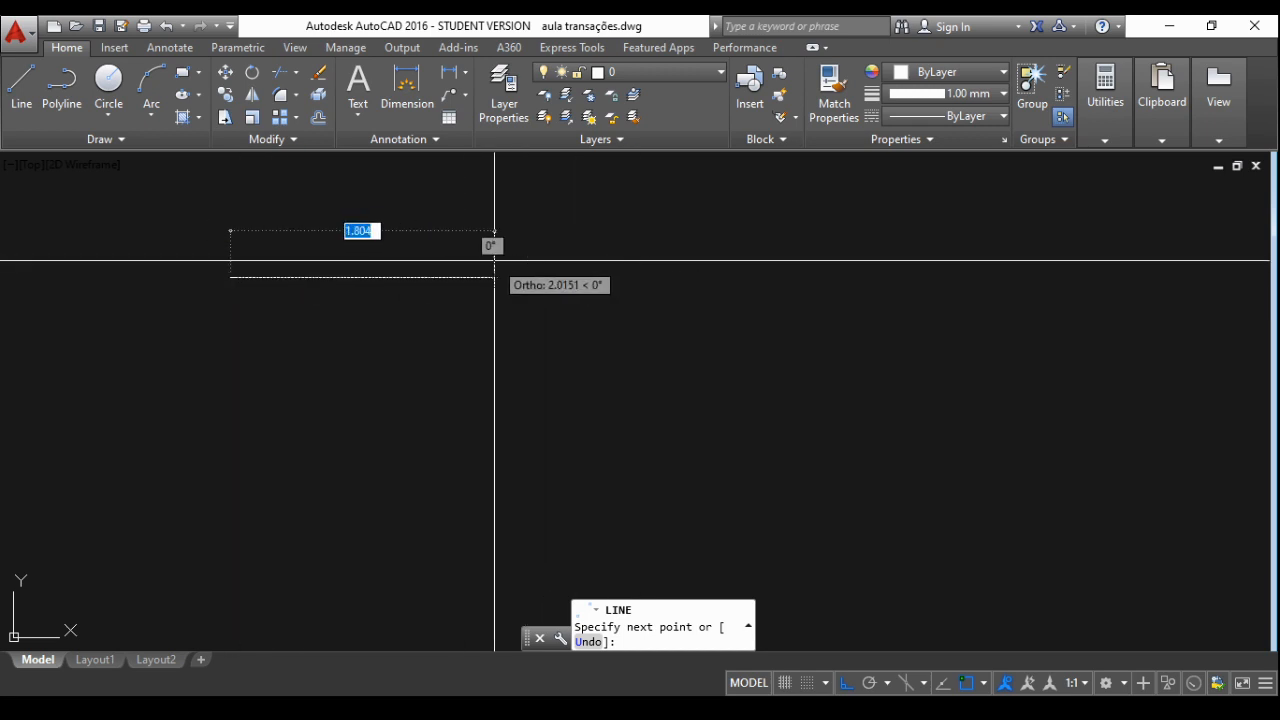
click(553, 260)
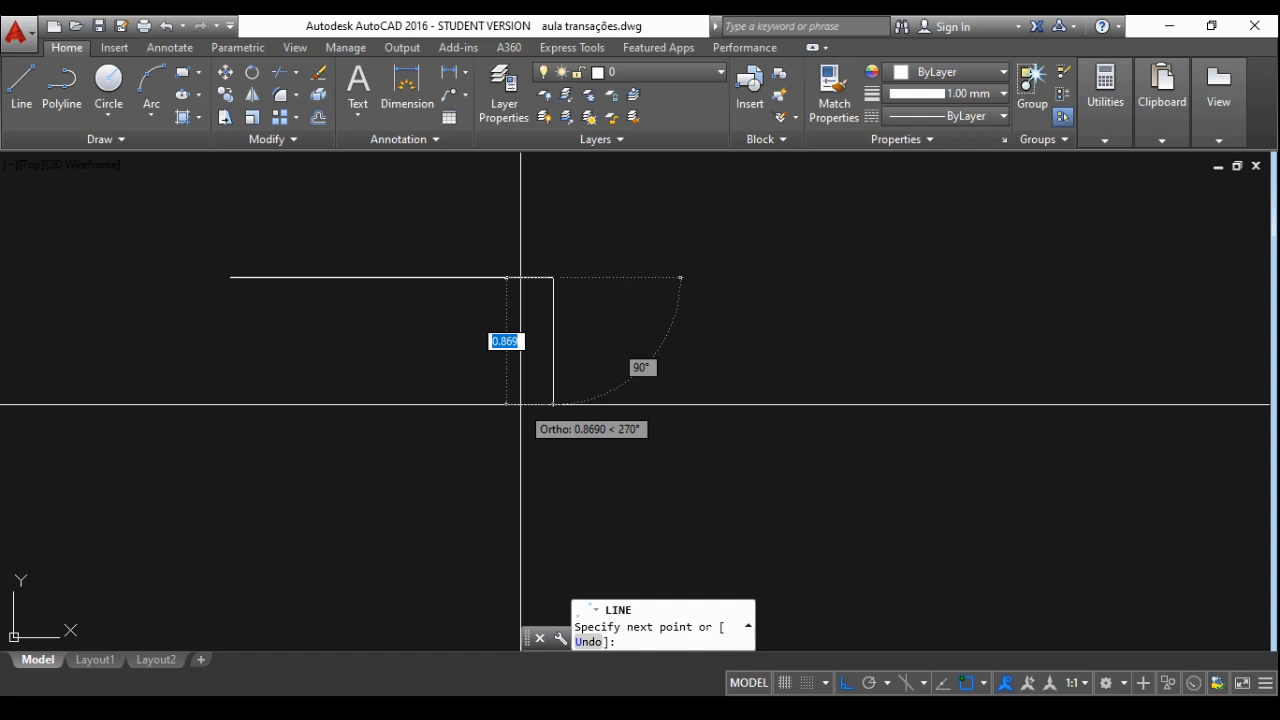
key(Escape)
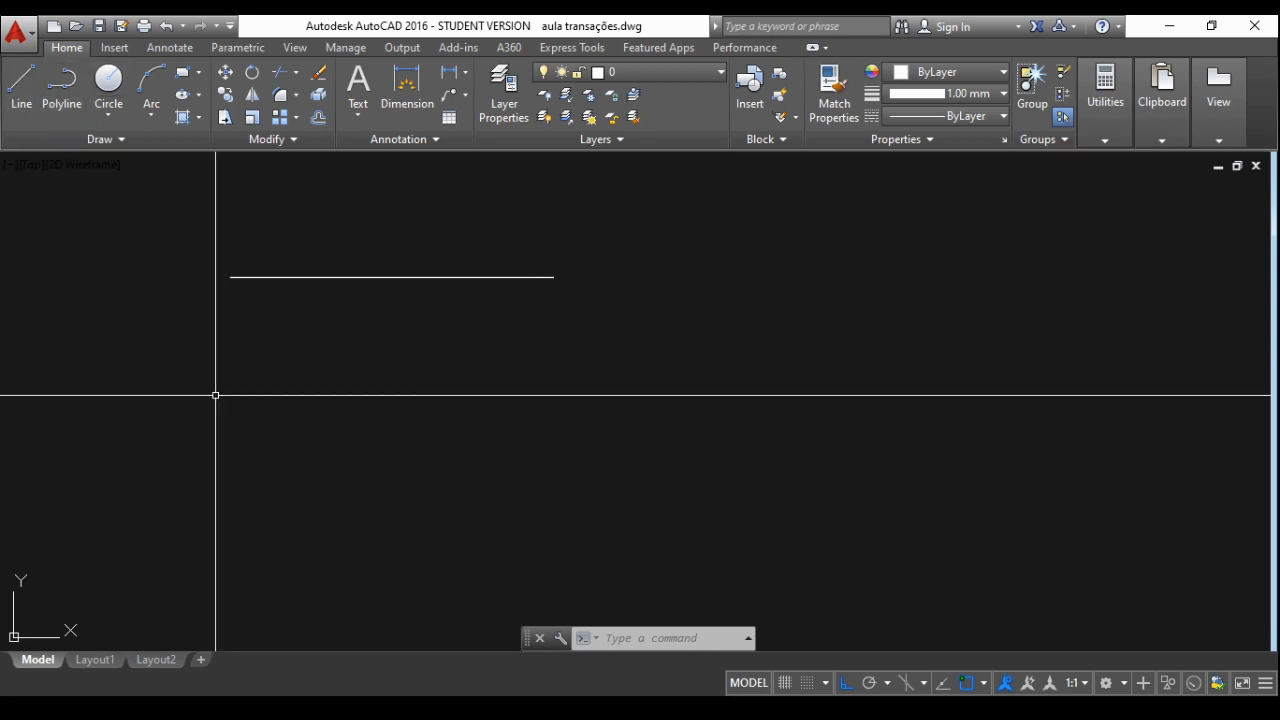
Step: Draw a second horizontal line, 2 units long, below the first one
text(l)
key(Return)
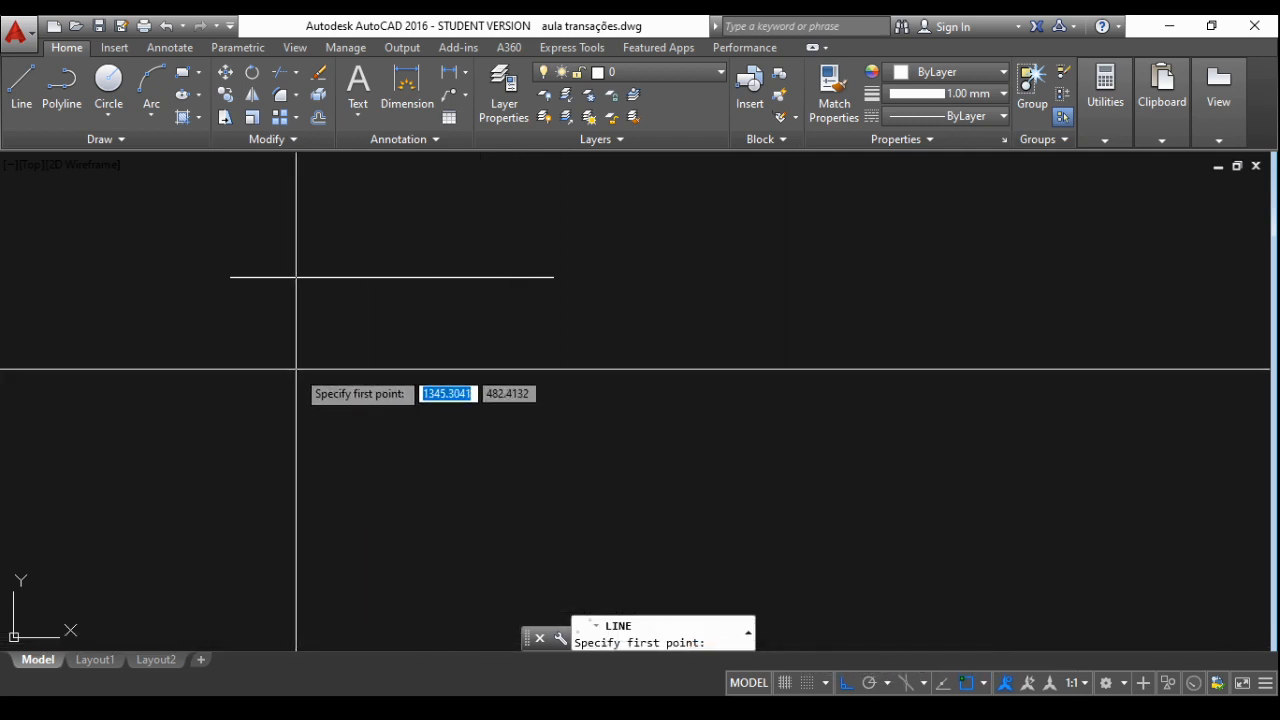
click(227, 370)
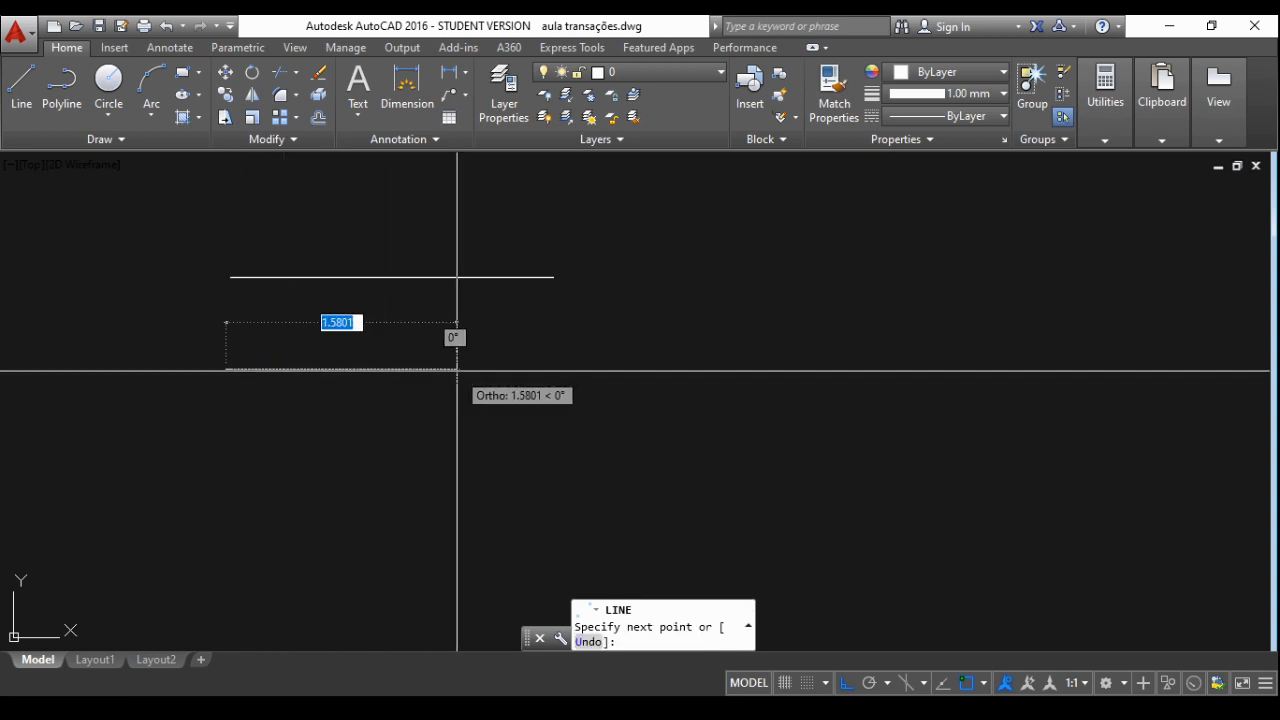
text(2)
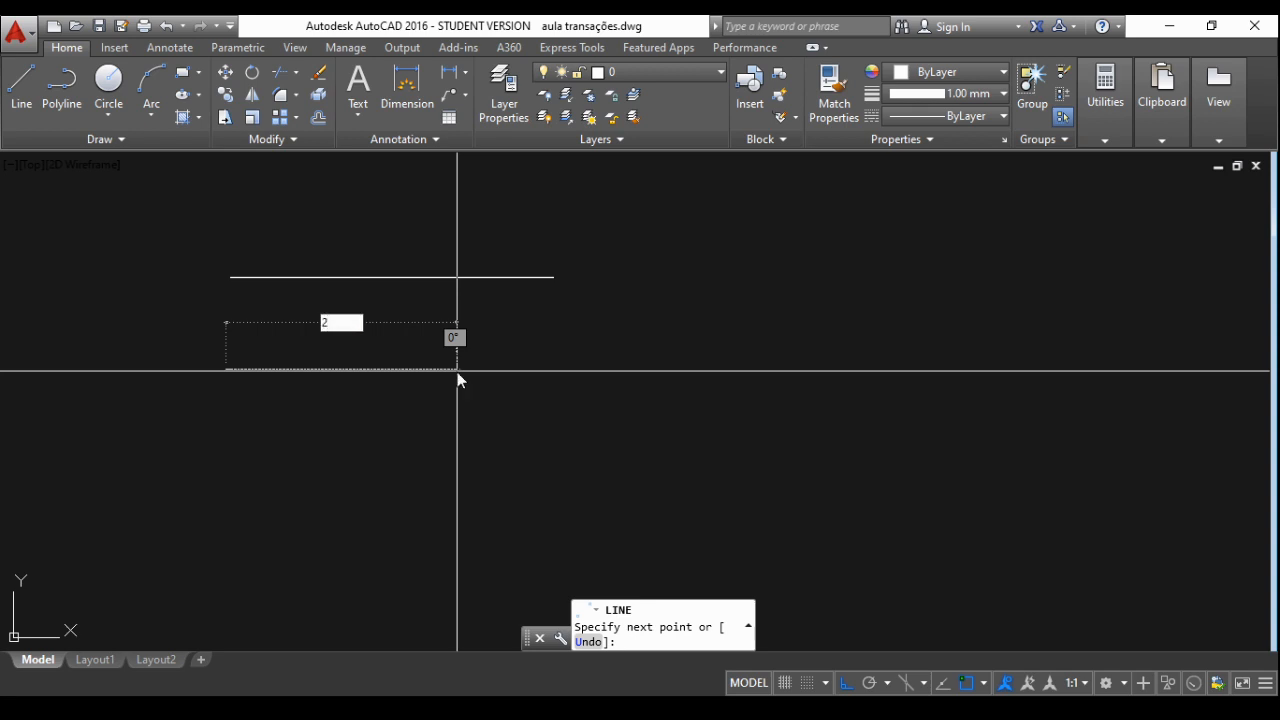
key(Return)
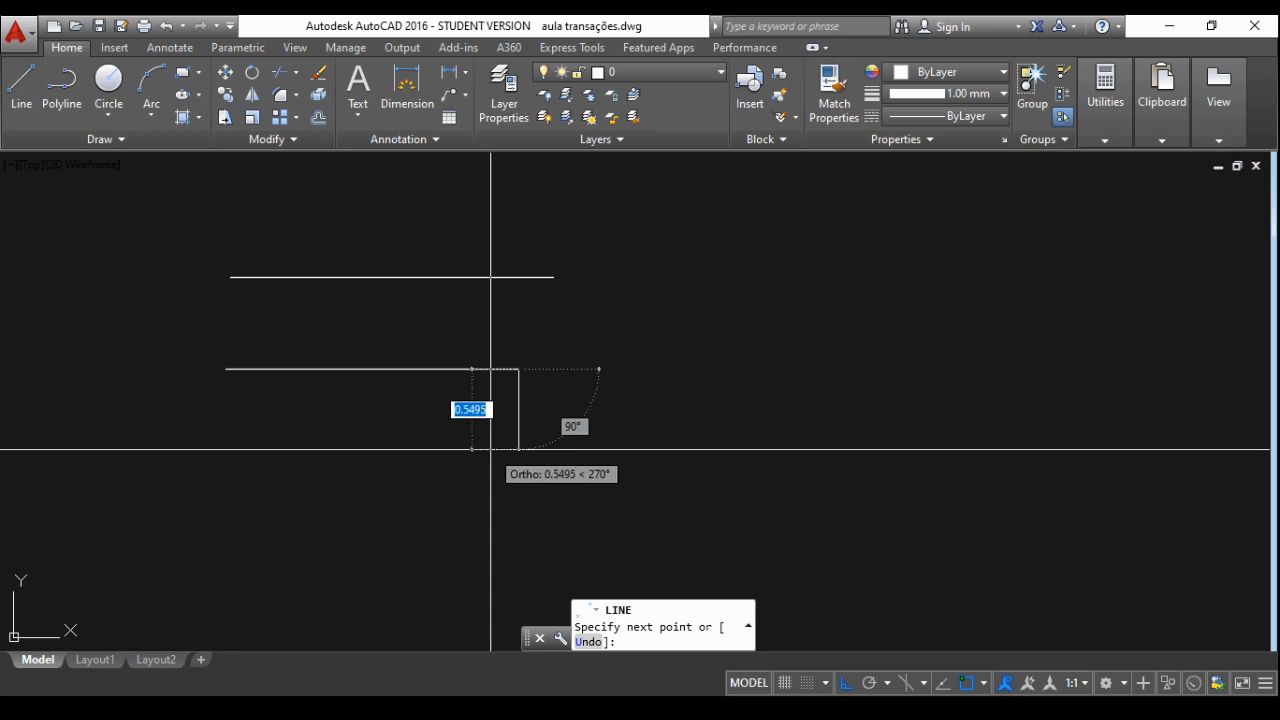
key(Escape)
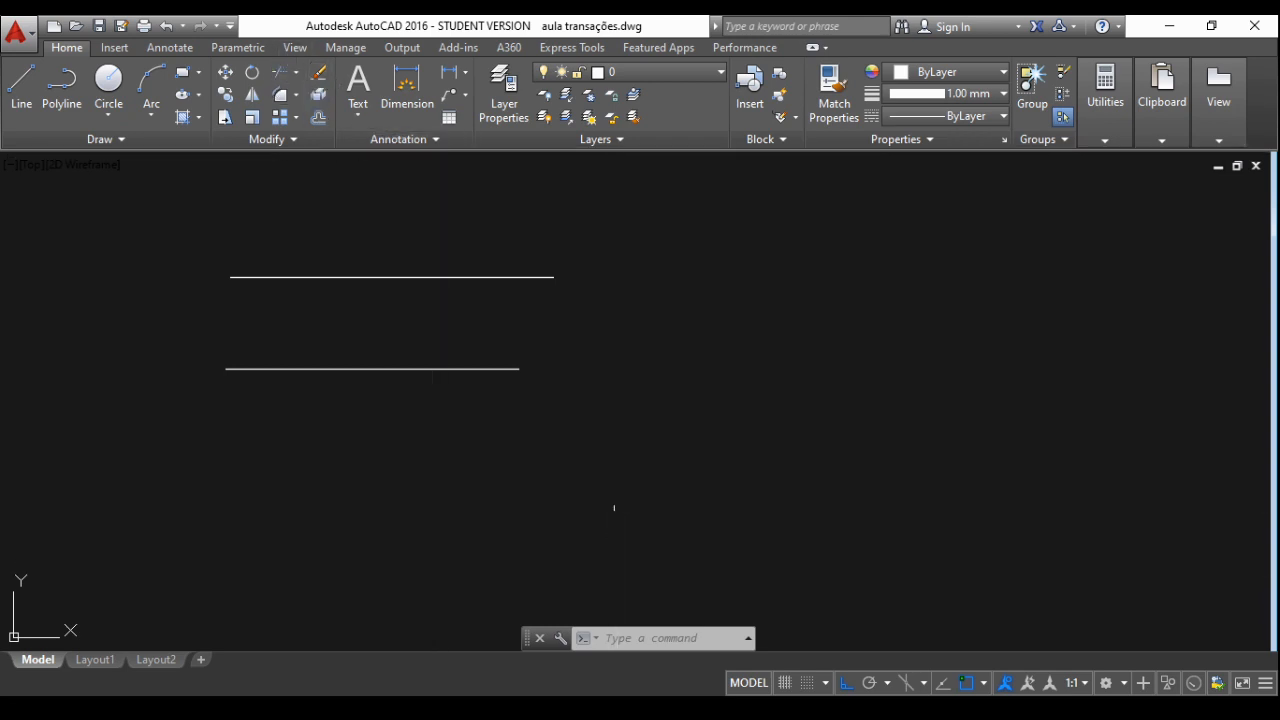
Step: Select and delete the upper line, and do the same with the lower line
click(320, 77)
click(588, 305)
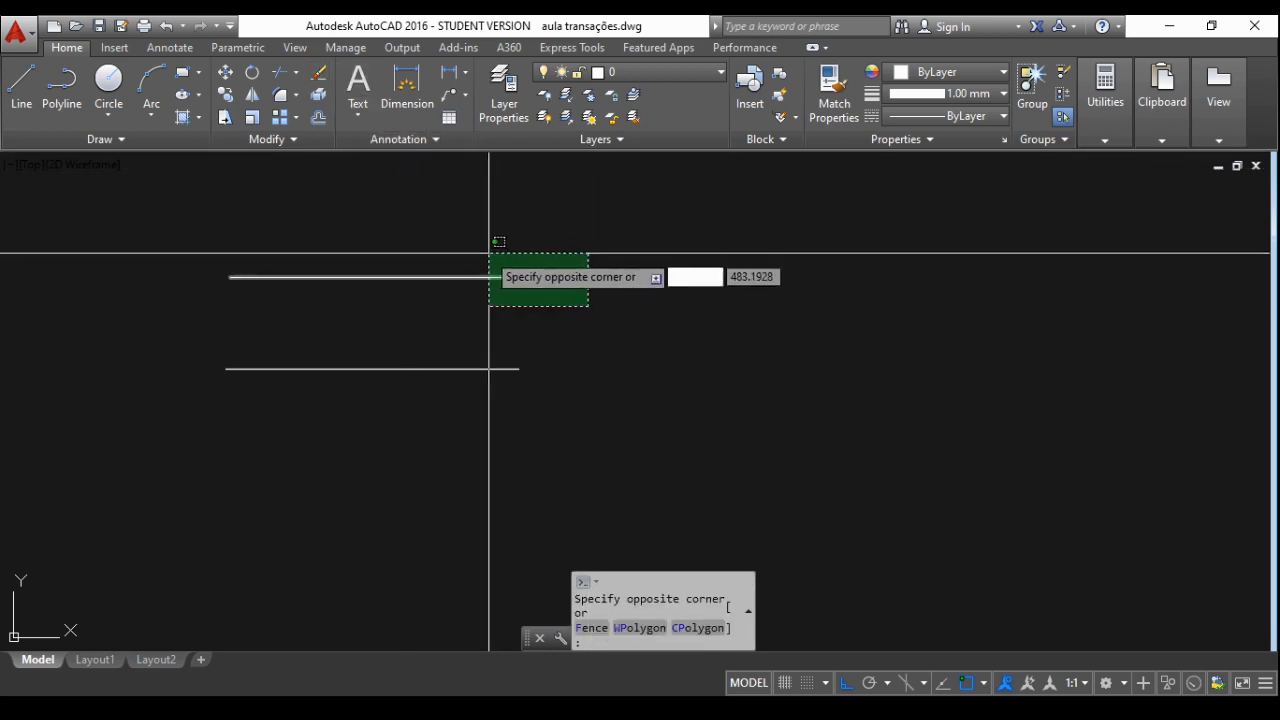
click(466, 240)
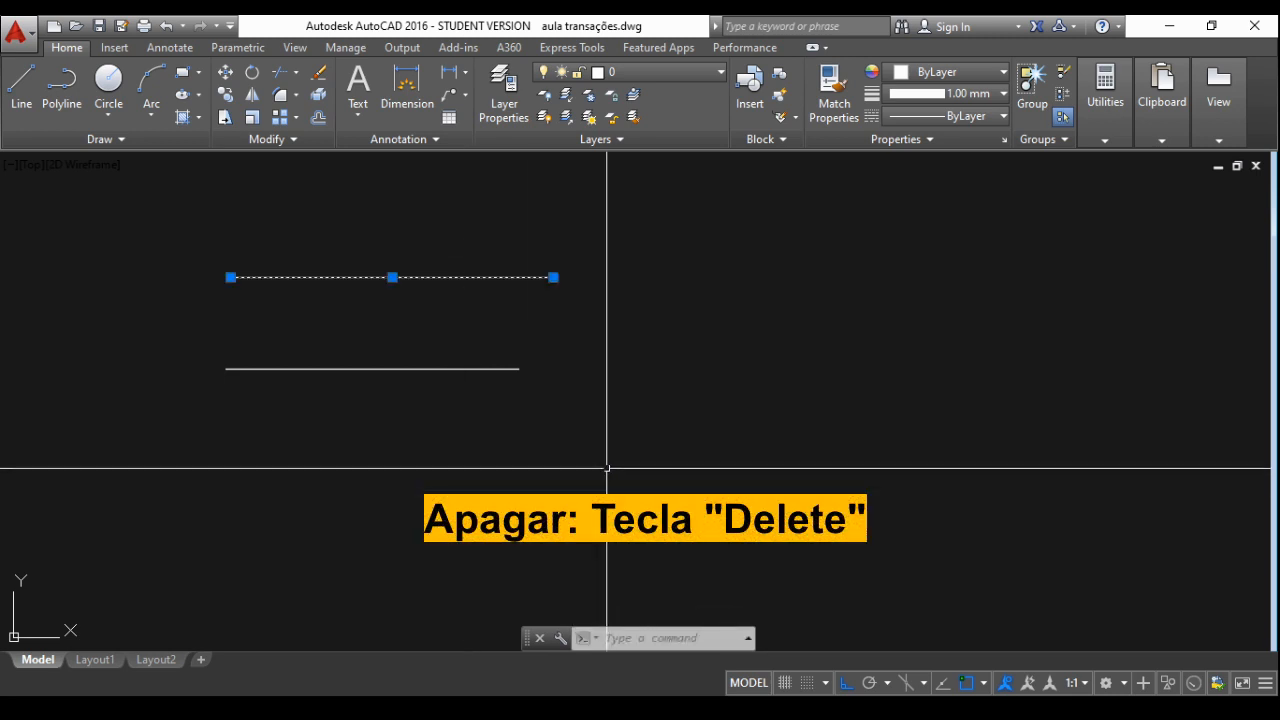
key(Delete)
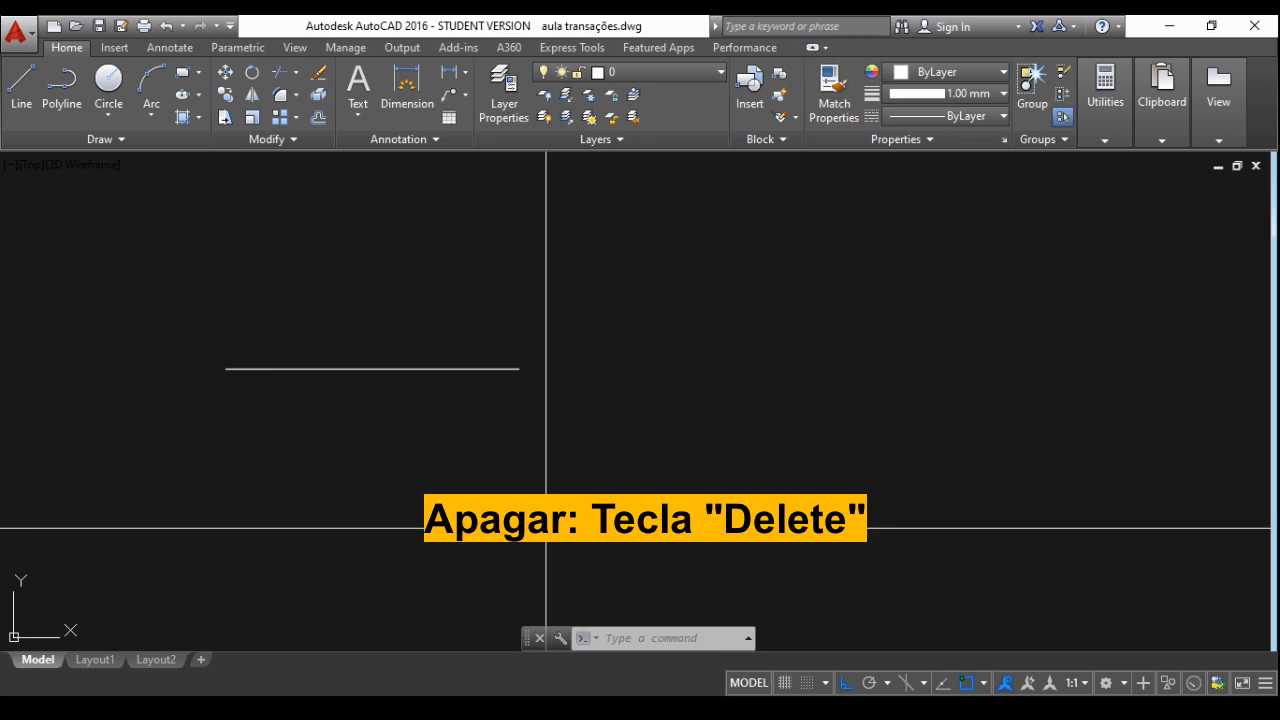
click(534, 403)
click(358, 297)
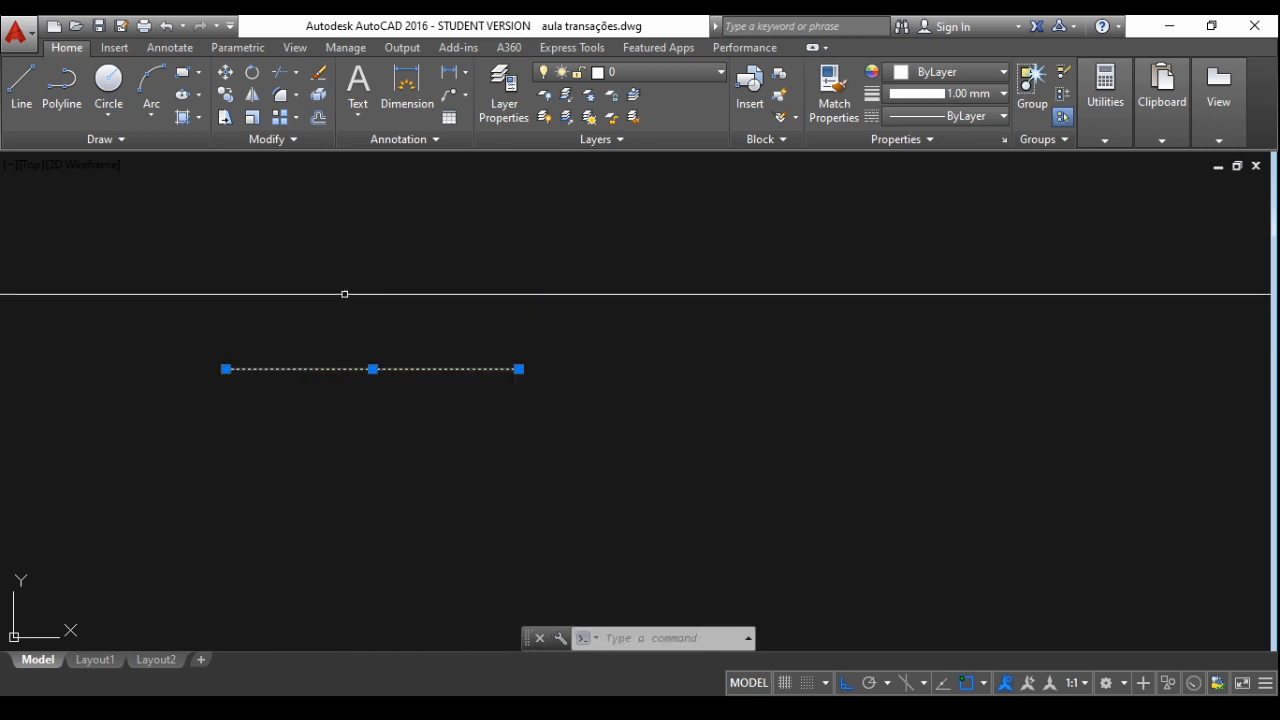
key(Delete)
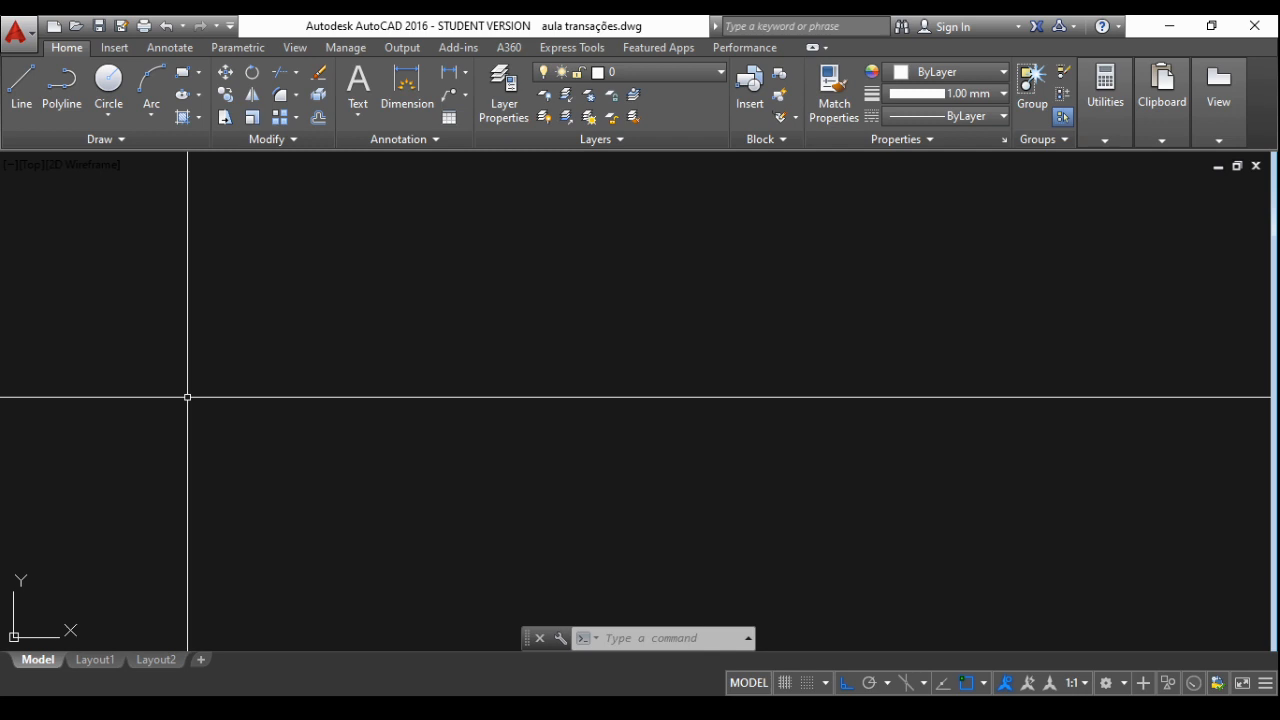
Step: Draw a rectangle freehand, about 2.48 units wide and 1.63 units high, by picking two opposite corners
text(REC)
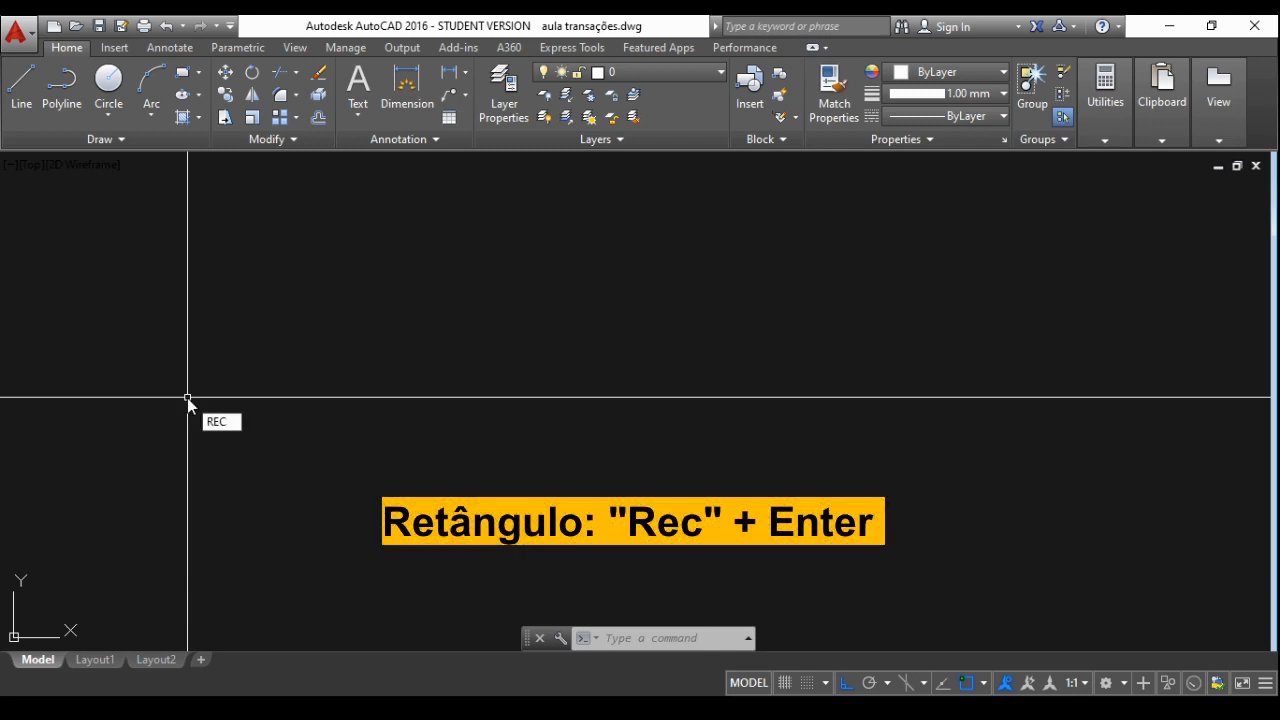
key(Return)
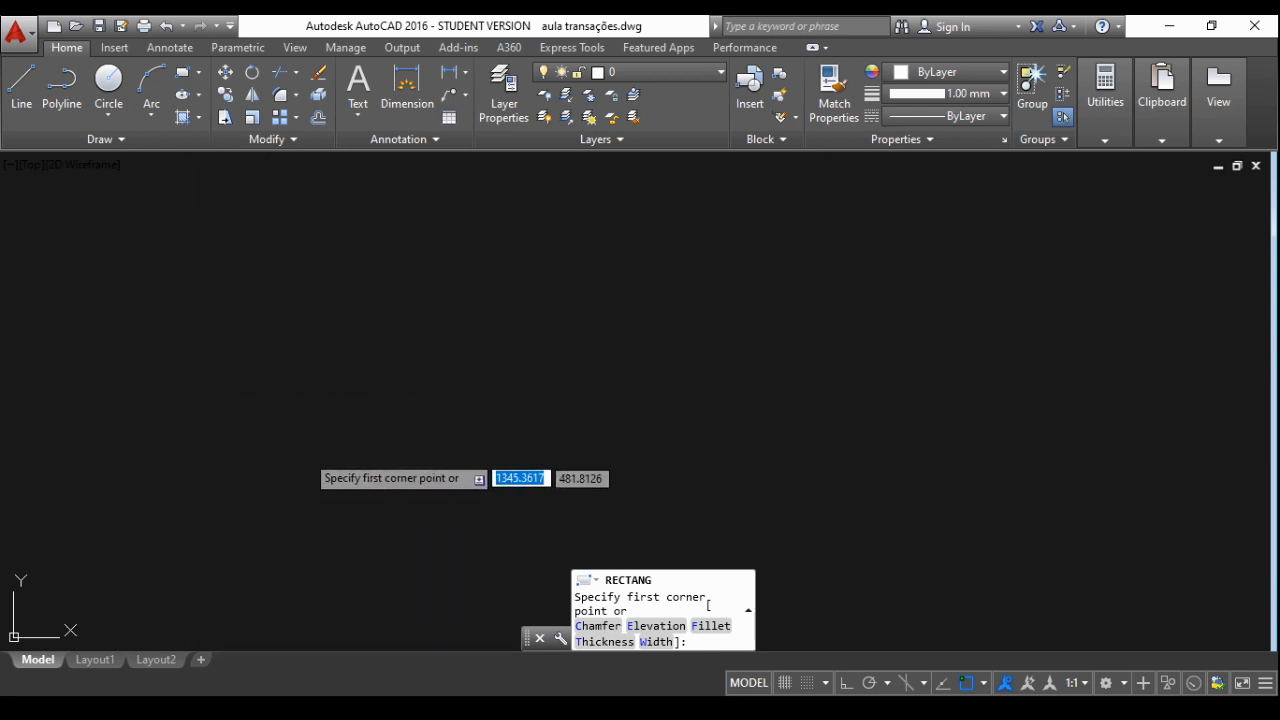
click(293, 439)
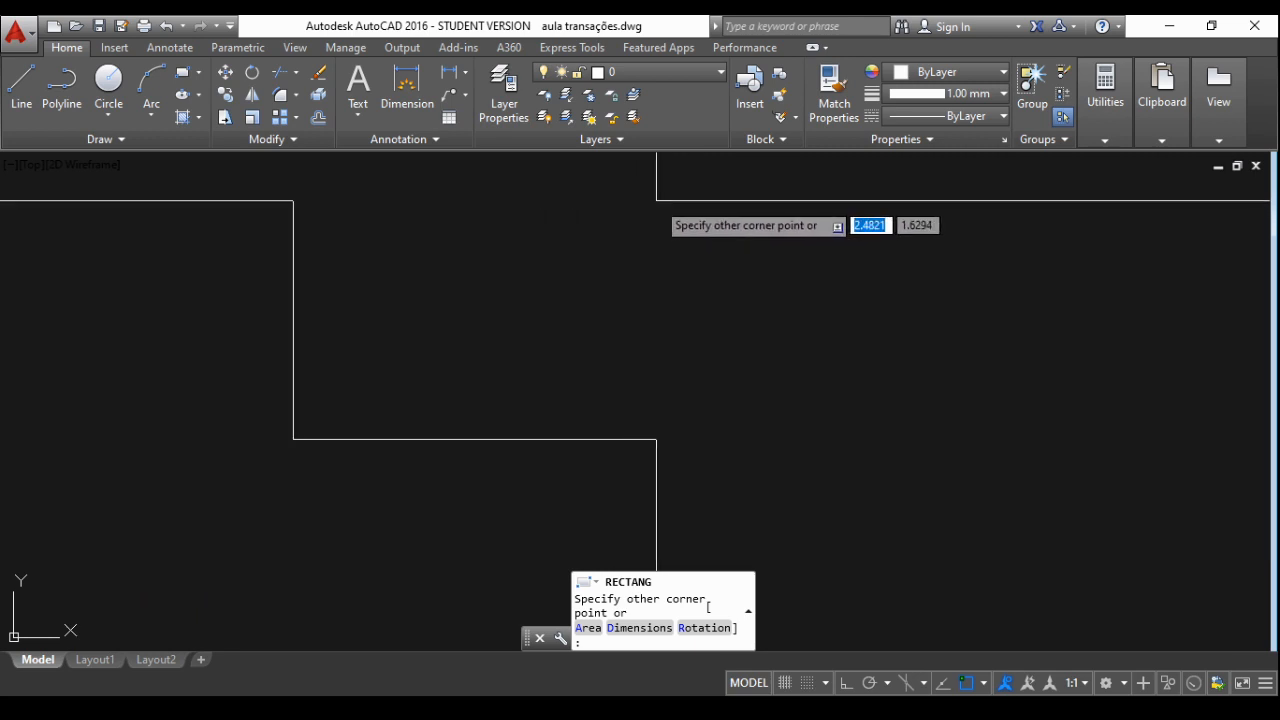
click(656, 200)
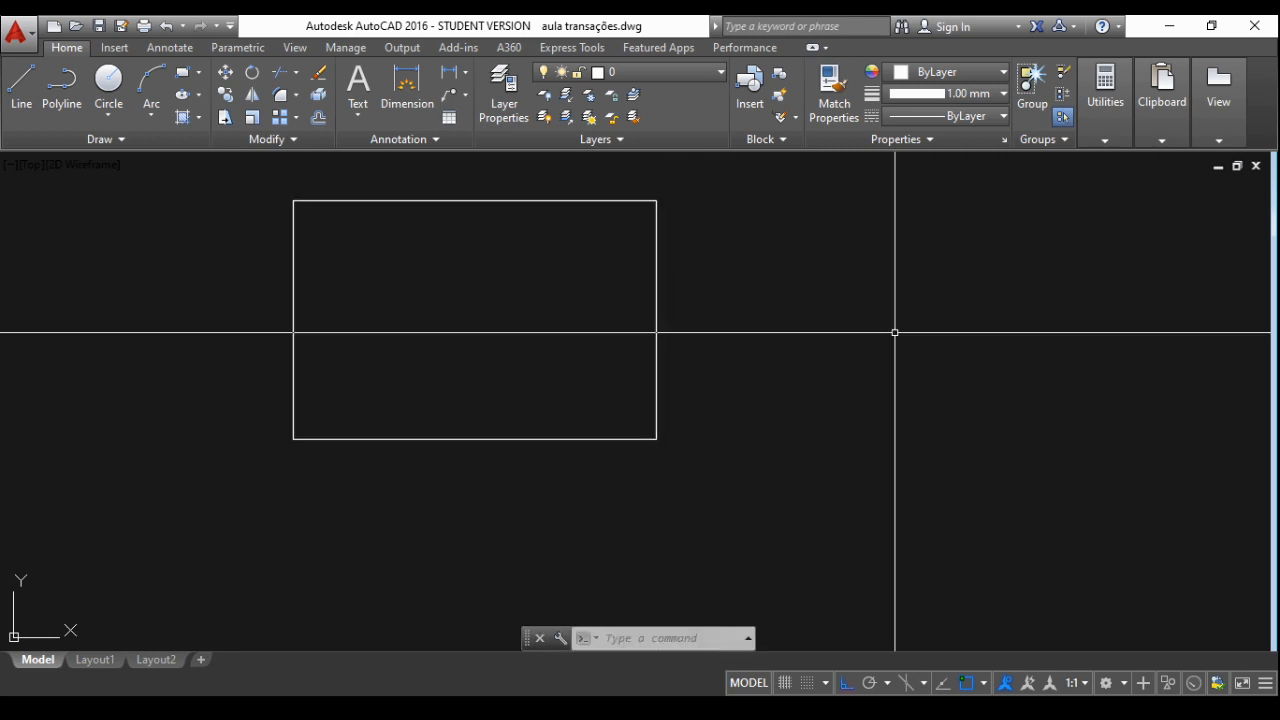
Step: Draw a second rectangle measuring 30 by 30 units to the right of the first one
middle_drag(894, 331, 609, 365)
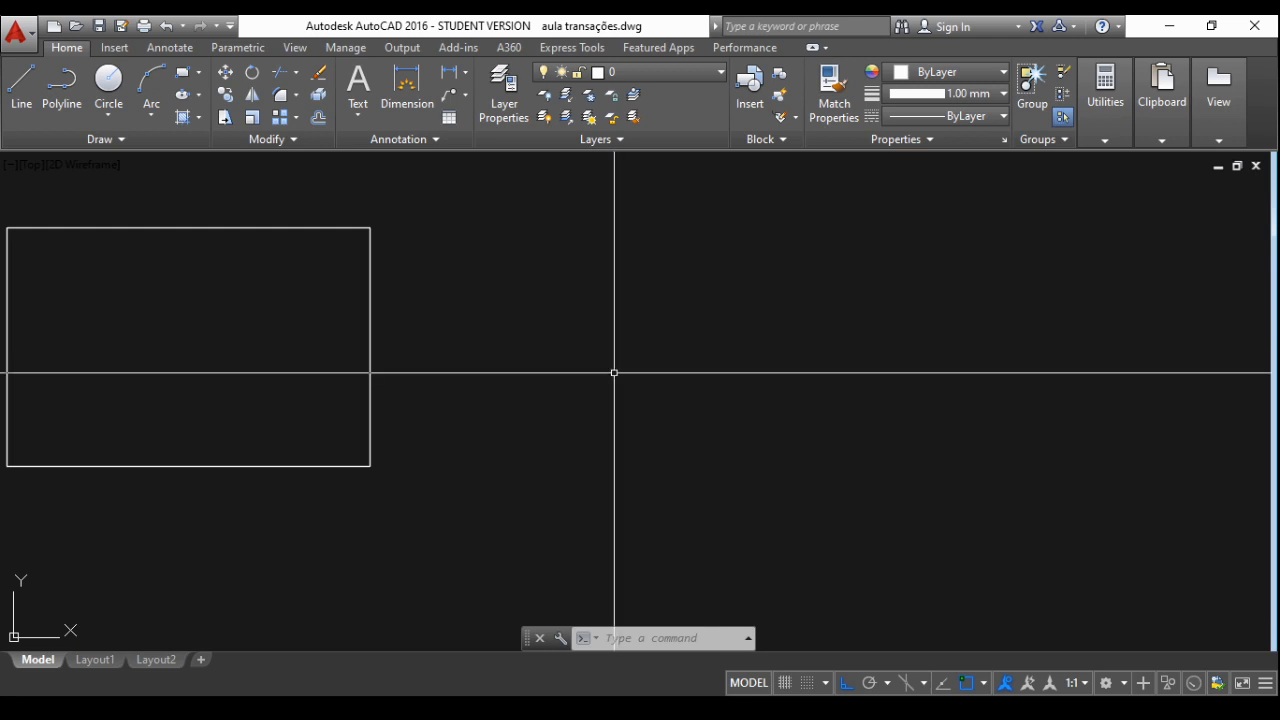
text(rec)
key(Return)
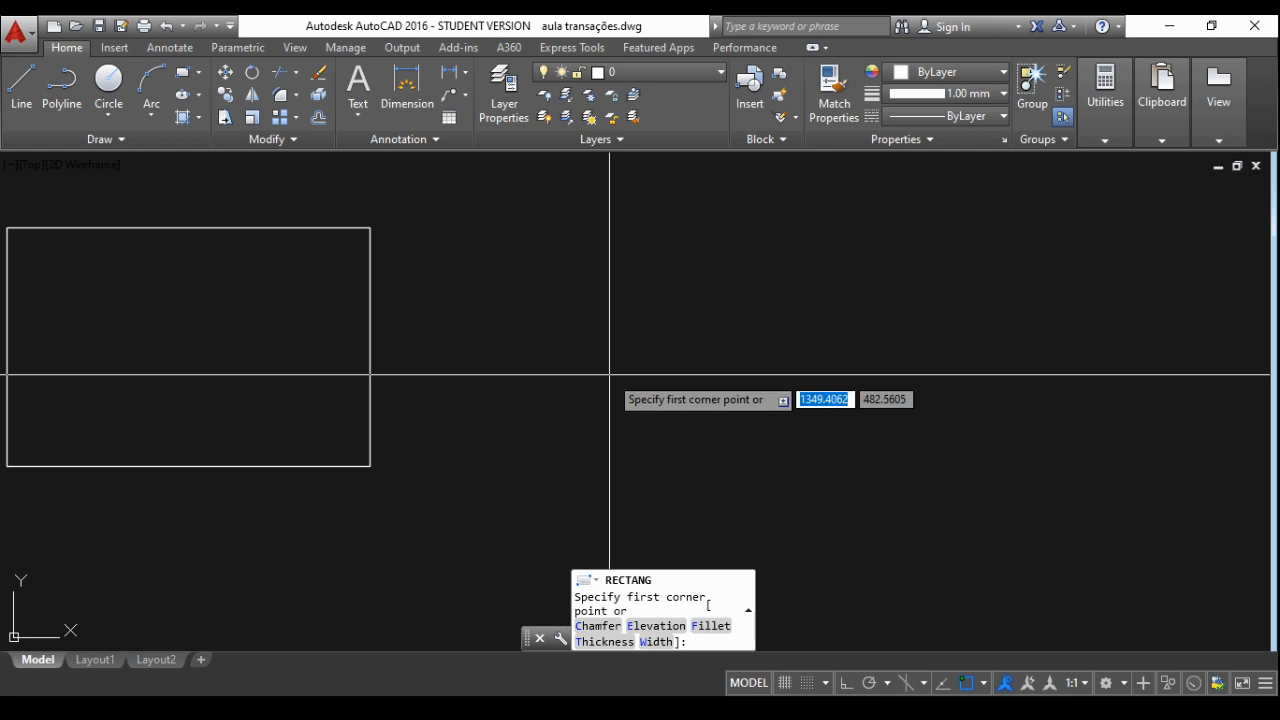
click(475, 467)
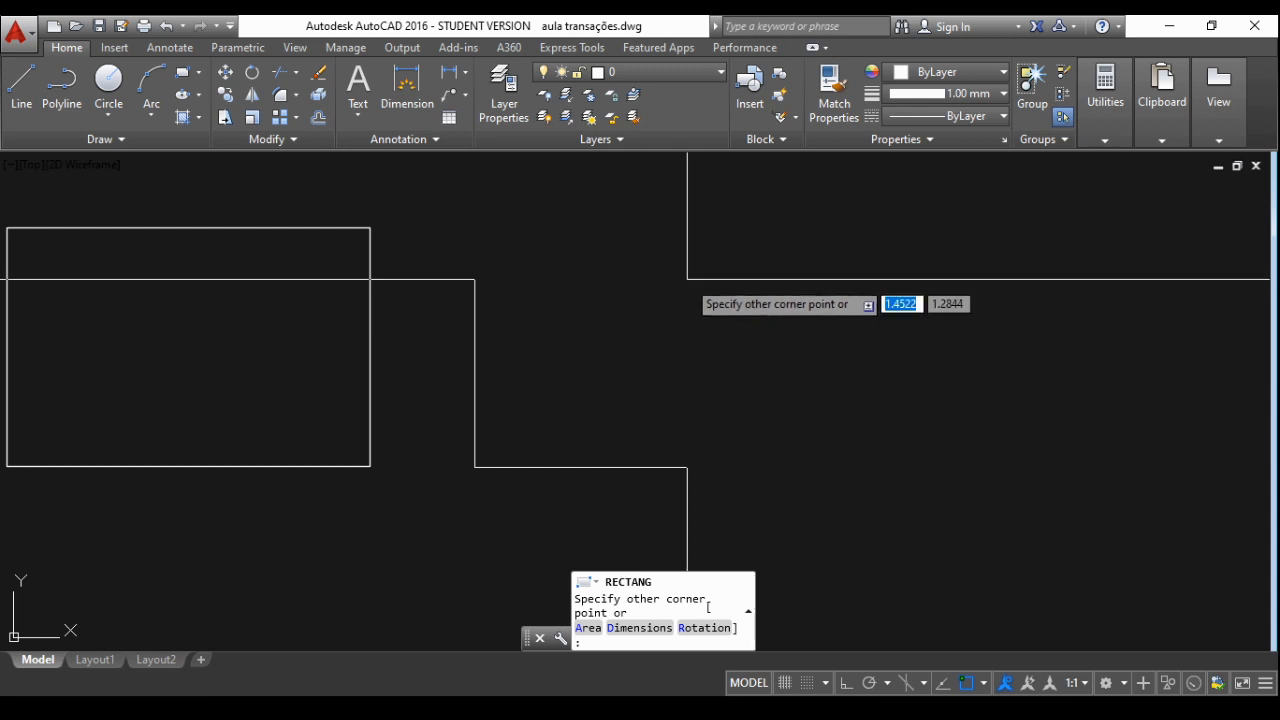
text(30)
key(Tab)
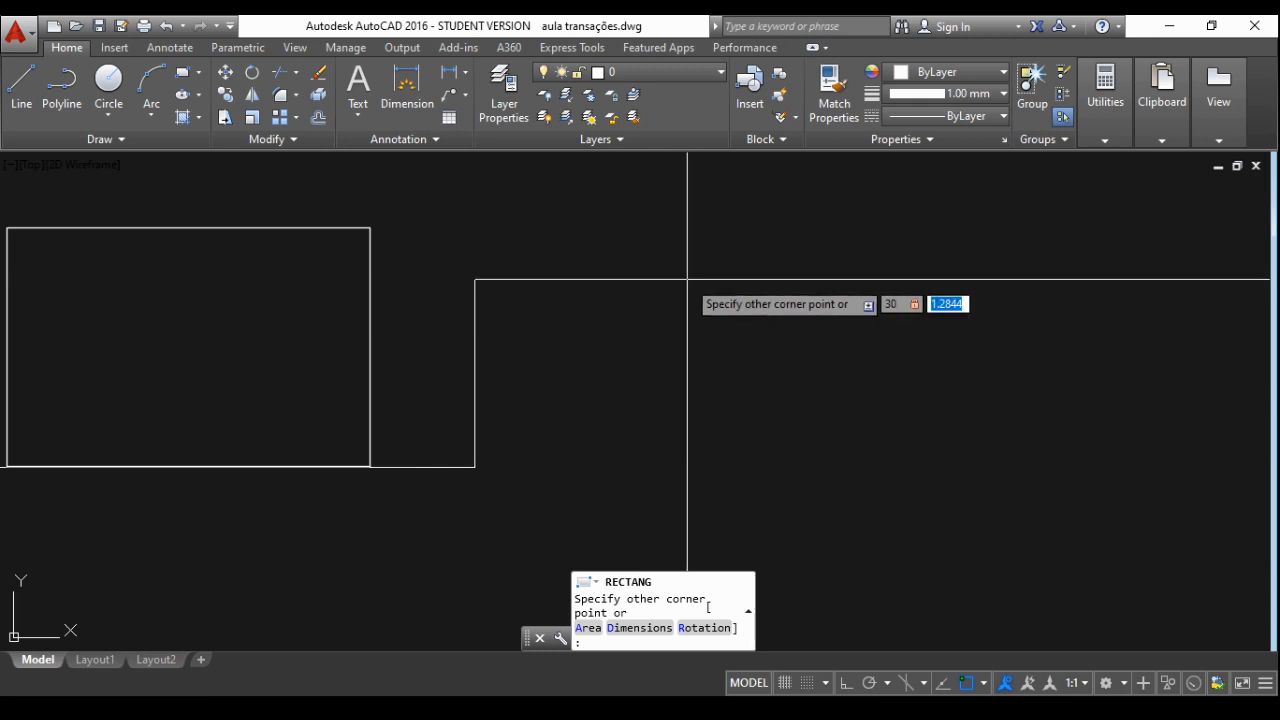
text(30)
key(Return)
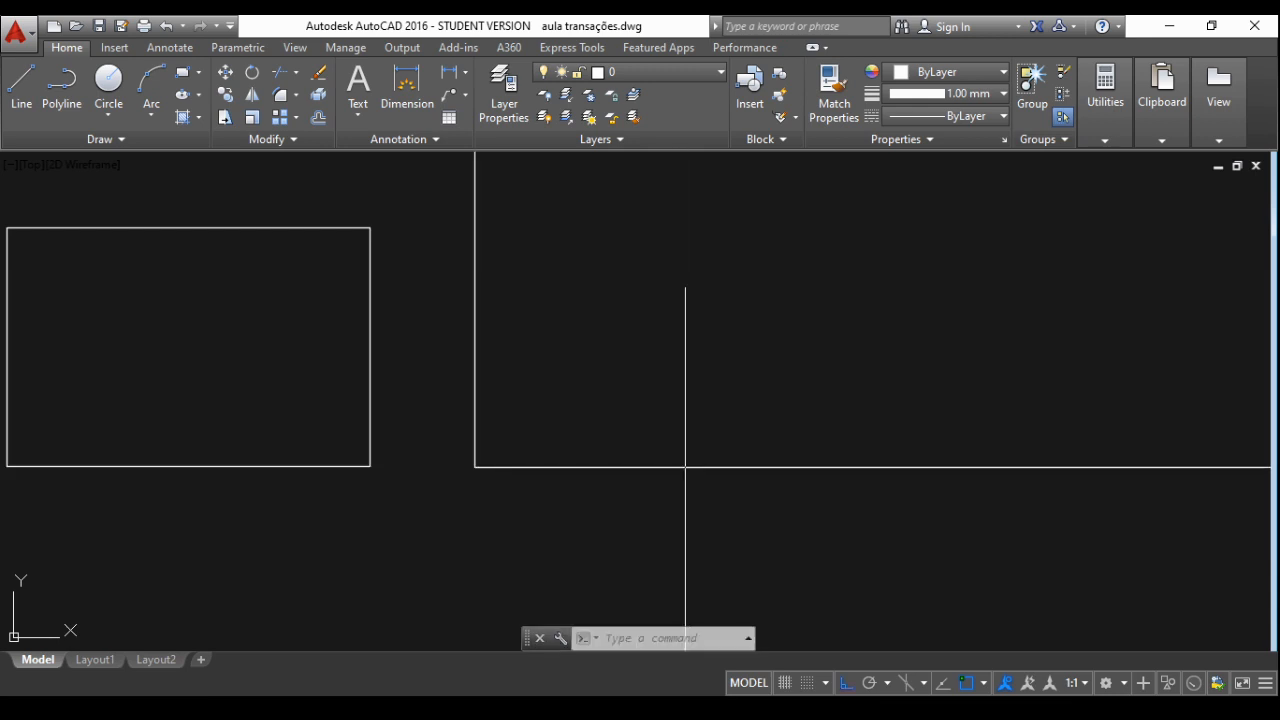
Step: Examine the small and the 30 by 30 rectangle together, zooming and panning to compare their sizes
scroll(711, 349, down, 4)
scroll(814, 309, down, 2)
middle_drag(814, 309, 787, 434)
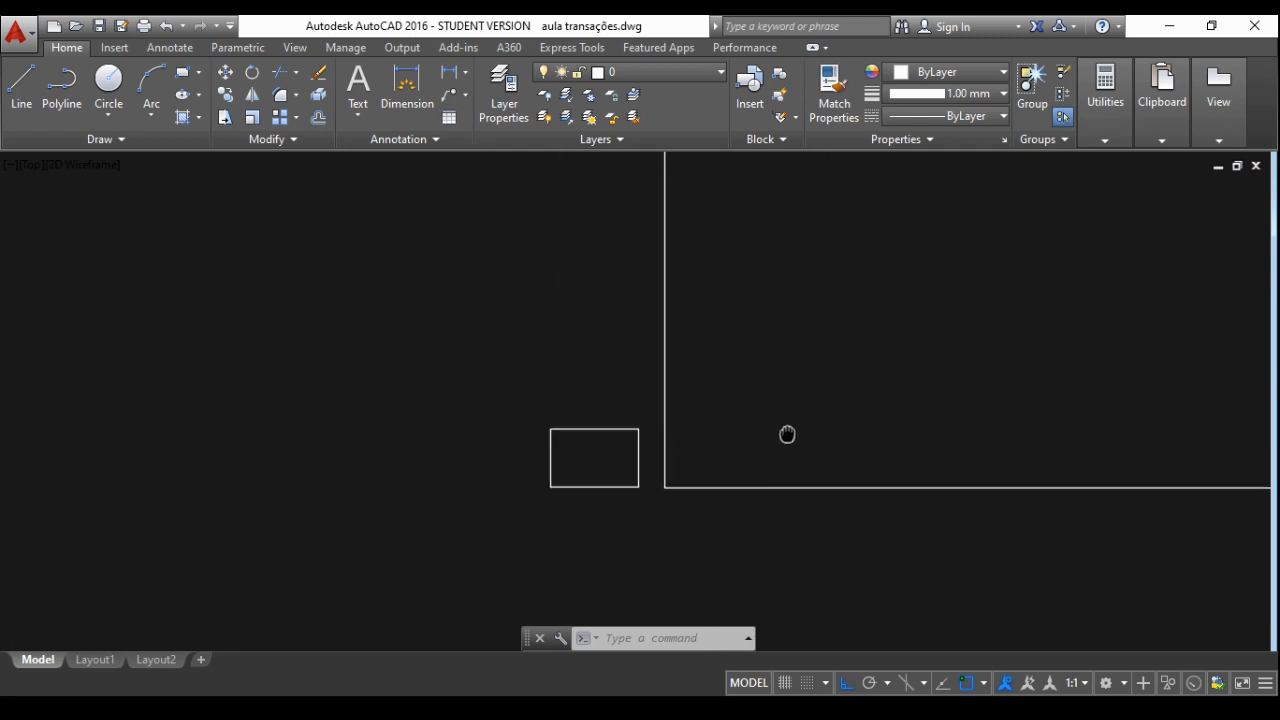
scroll(783, 437, down, 4)
scroll(940, 346, up, 2)
scroll(957, 316, down, 5)
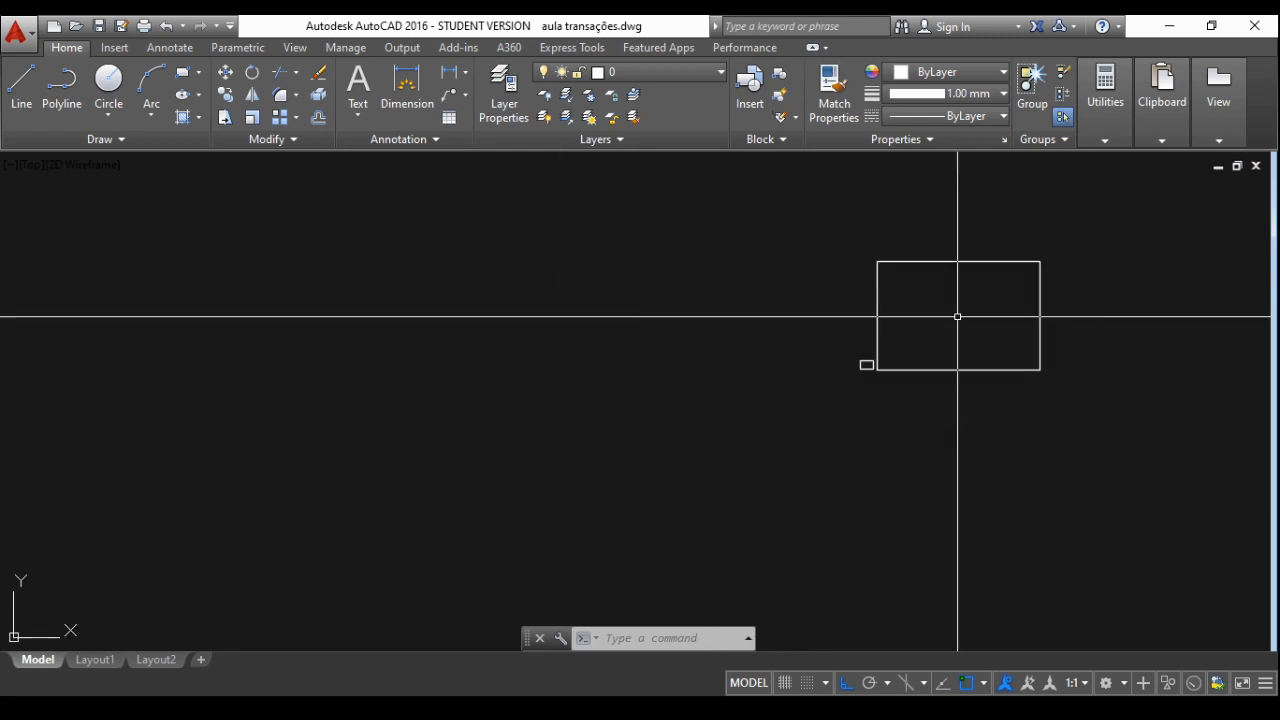
scroll(957, 316, up, 5)
scroll(957, 316, down, 3)
scroll(957, 317, up, 3)
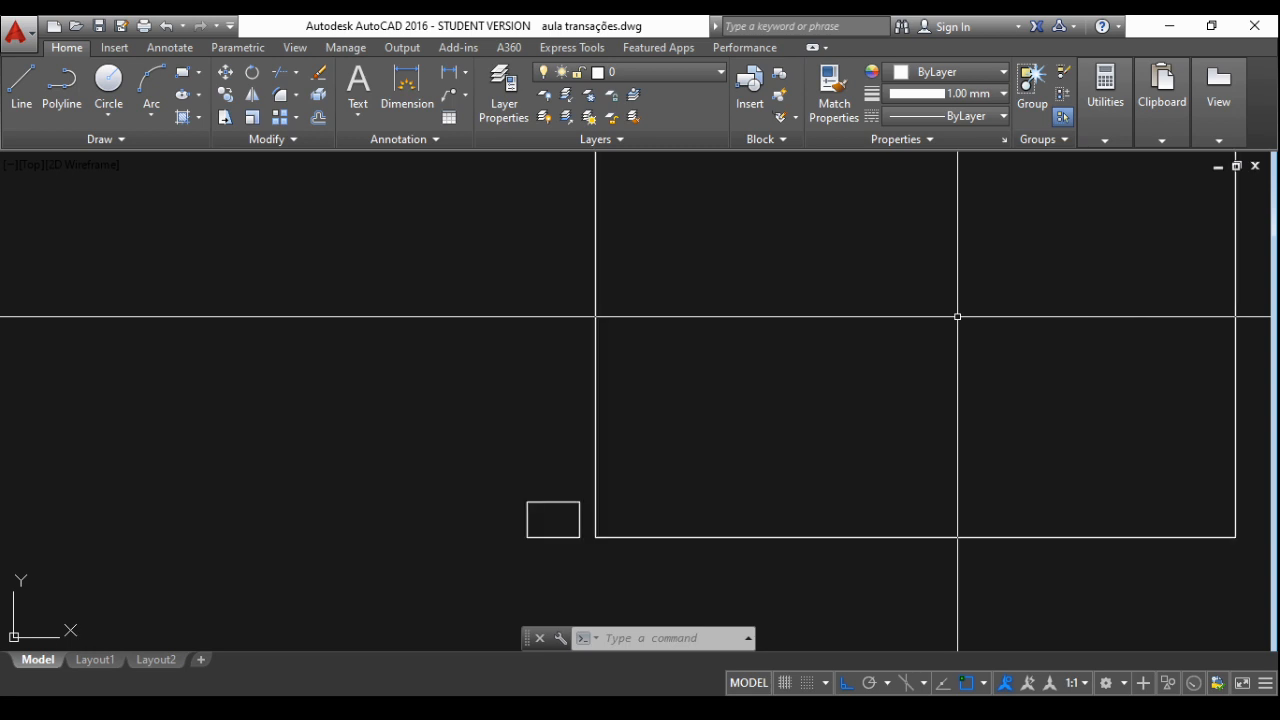
scroll(957, 317, down, 3)
mouse_move(957, 317)
middle_down()
mouse_move(940, 340)
mouse_move(745, 402)
mouse_move(580, 357)
middle_up()
scroll(589, 349, up, 4)
scroll(590, 350, down, 2)
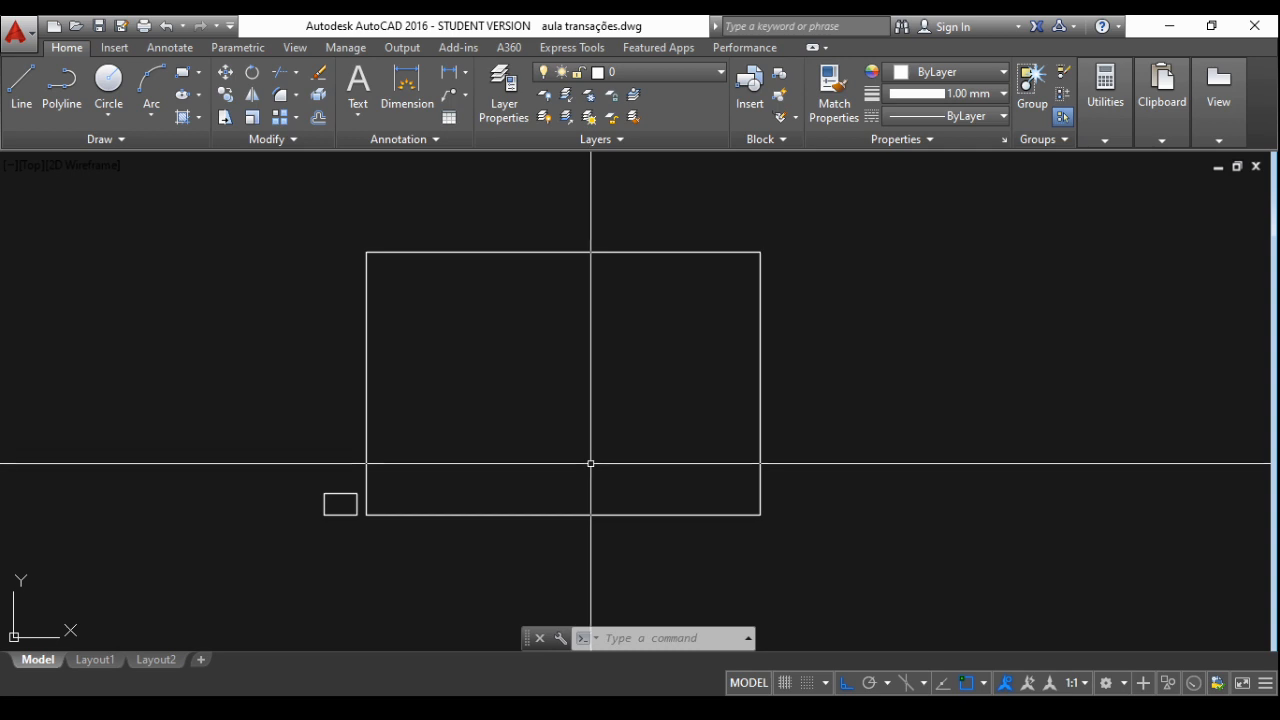
scroll(593, 456, up, 2)
scroll(593, 456, down, 4)
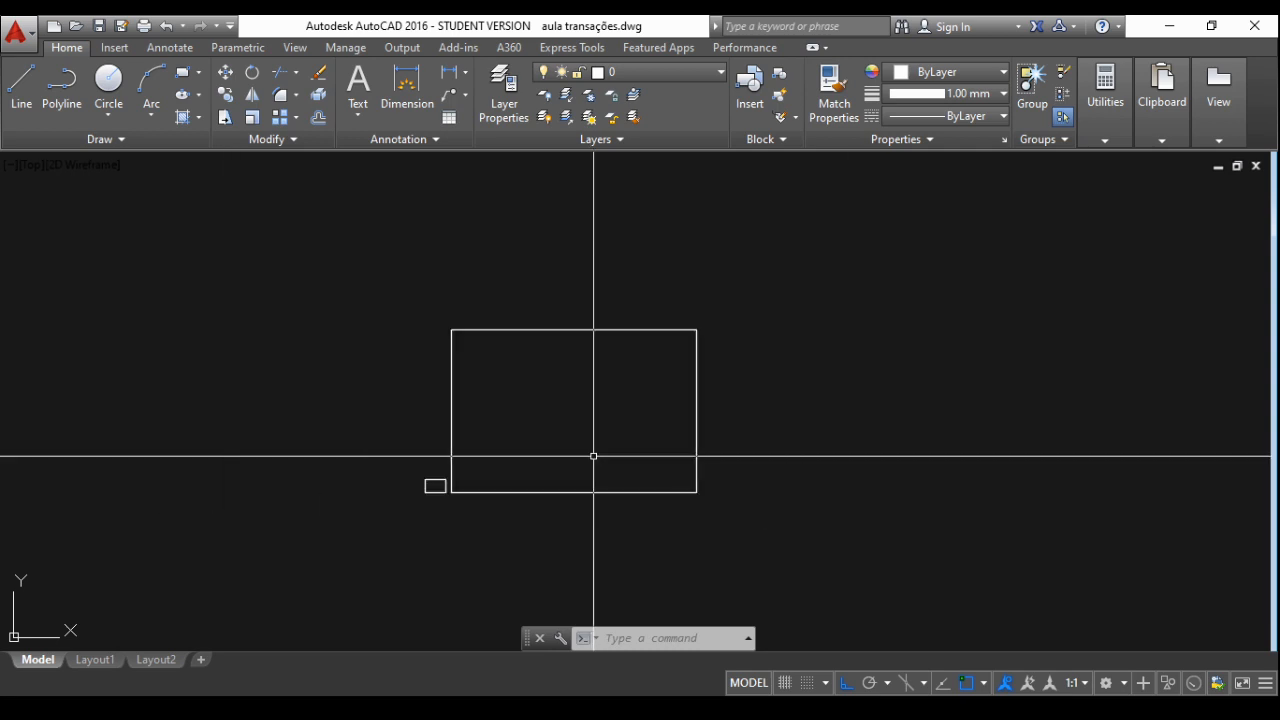
scroll(593, 456, up, 2)
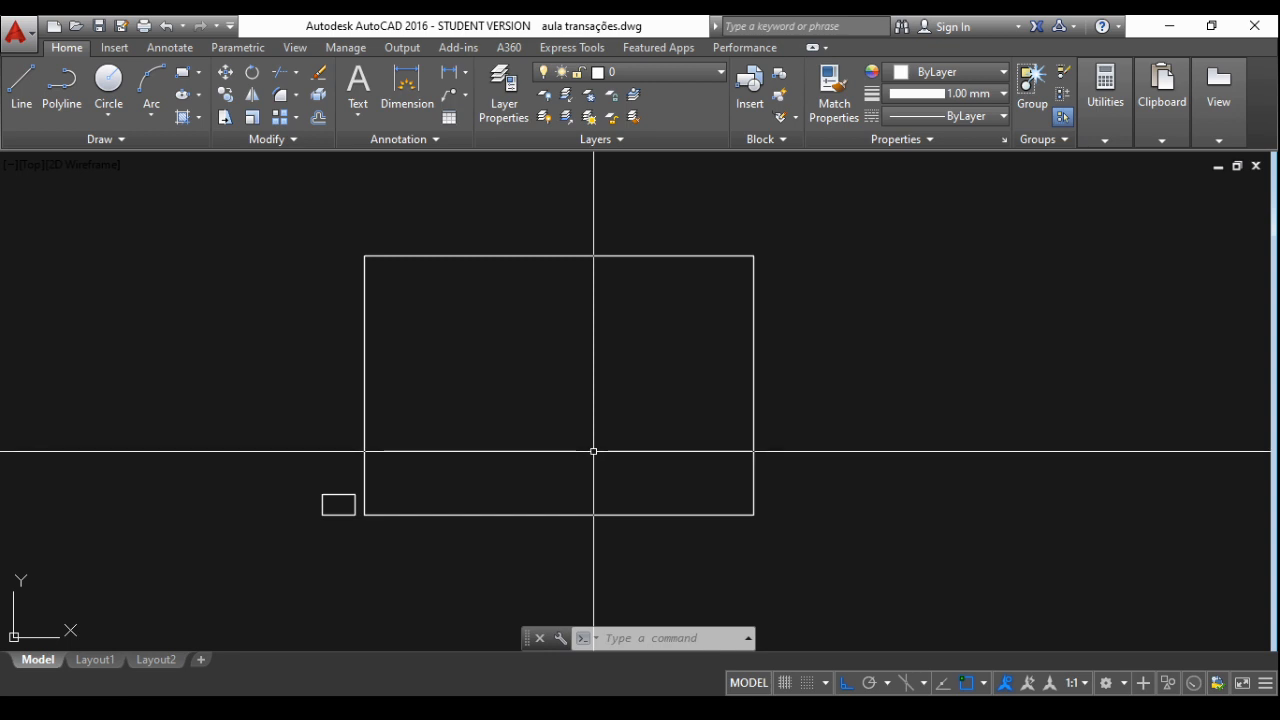
middle_click(593, 452)
middle_click(593, 452)
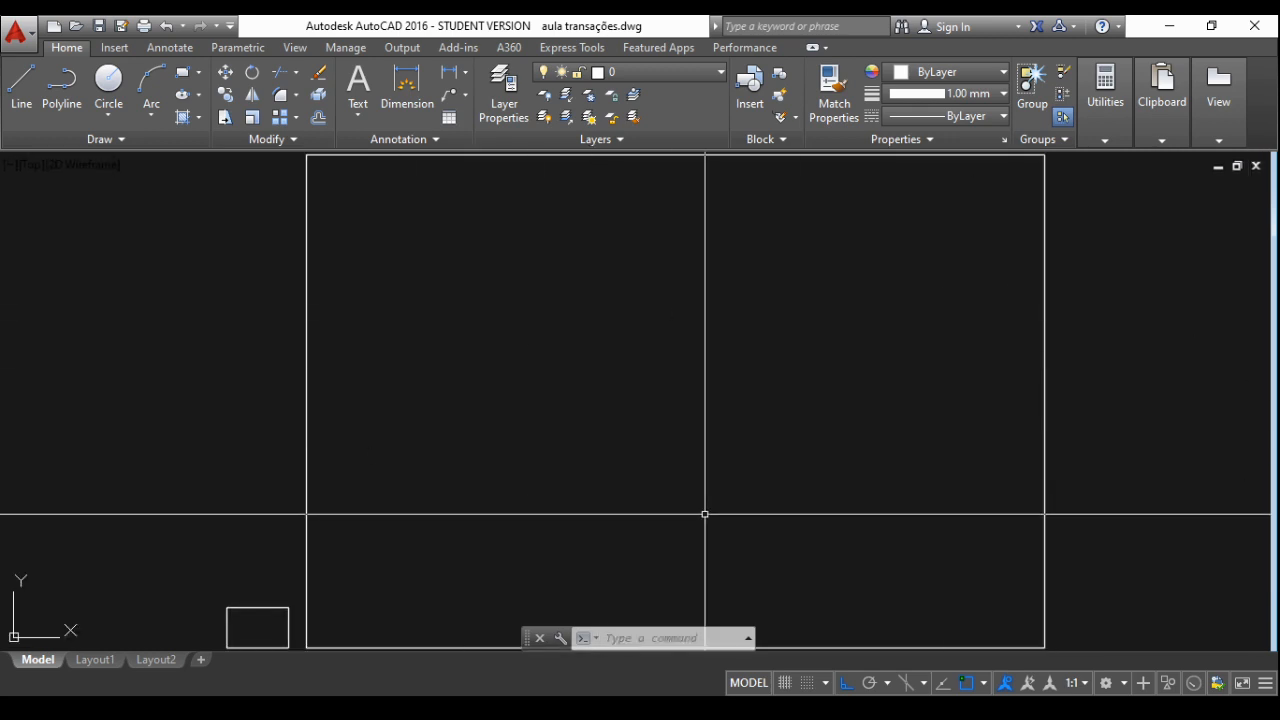
scroll(705, 514, down, 2)
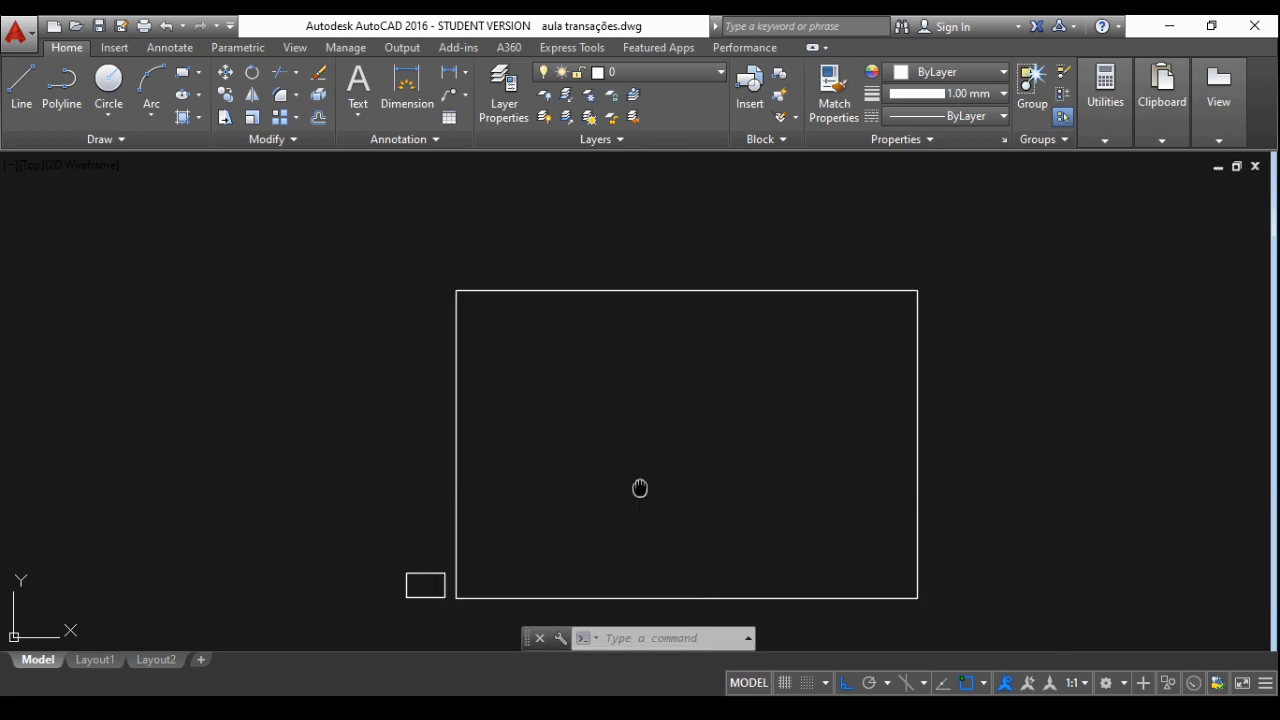
middle_drag(640, 486, 500, 434)
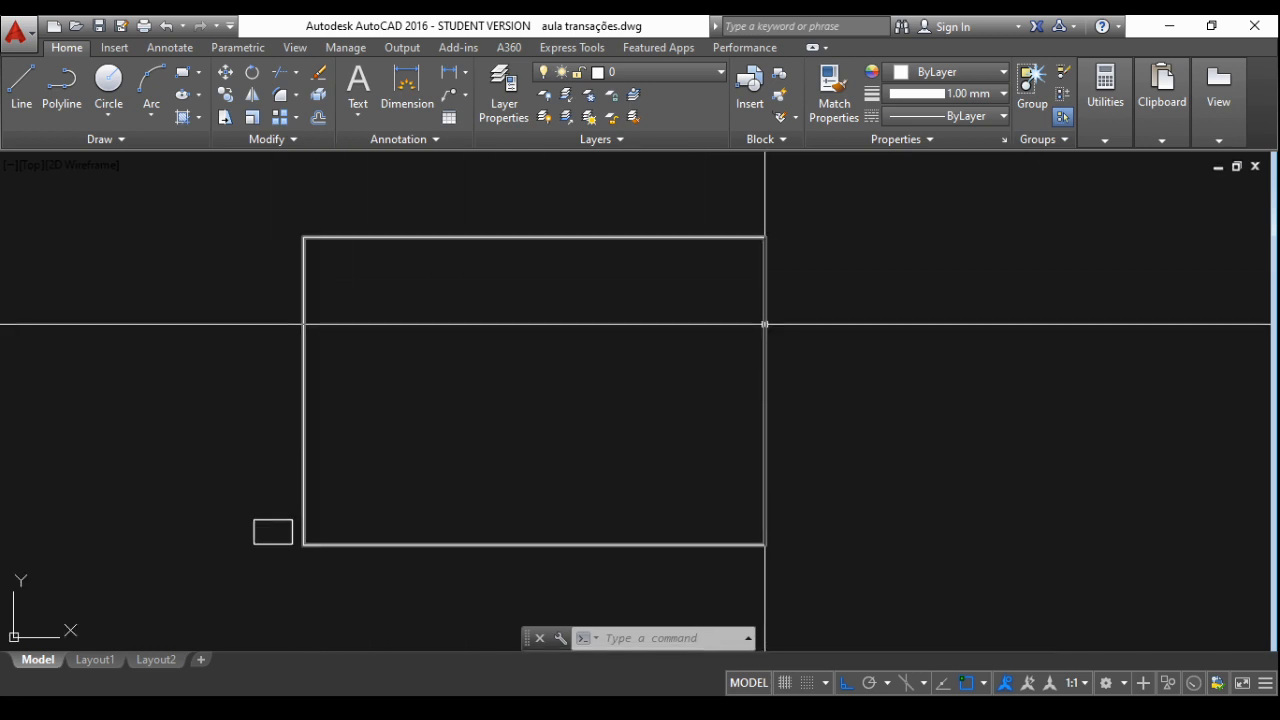
scroll(763, 330, down, 2)
middle_drag(997, 529, 783, 540)
scroll(720, 534, down, 2)
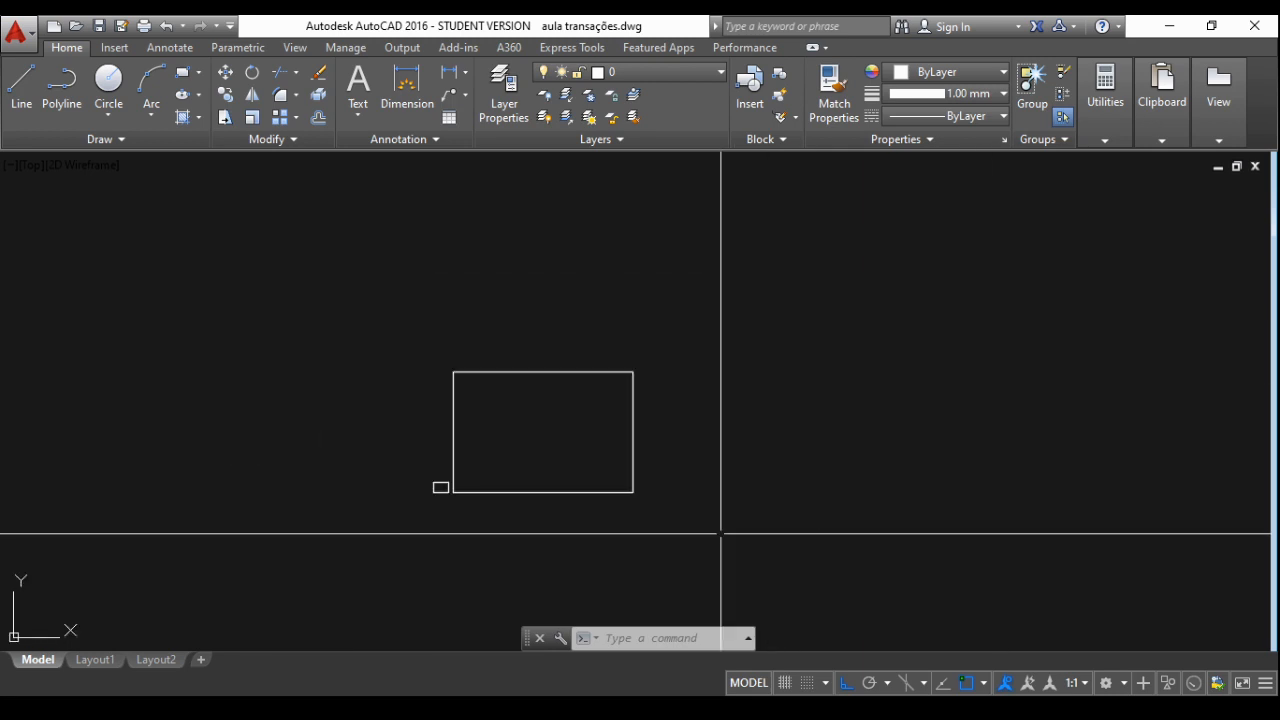
scroll(703, 542, up, 2)
scroll(703, 542, up, 2)
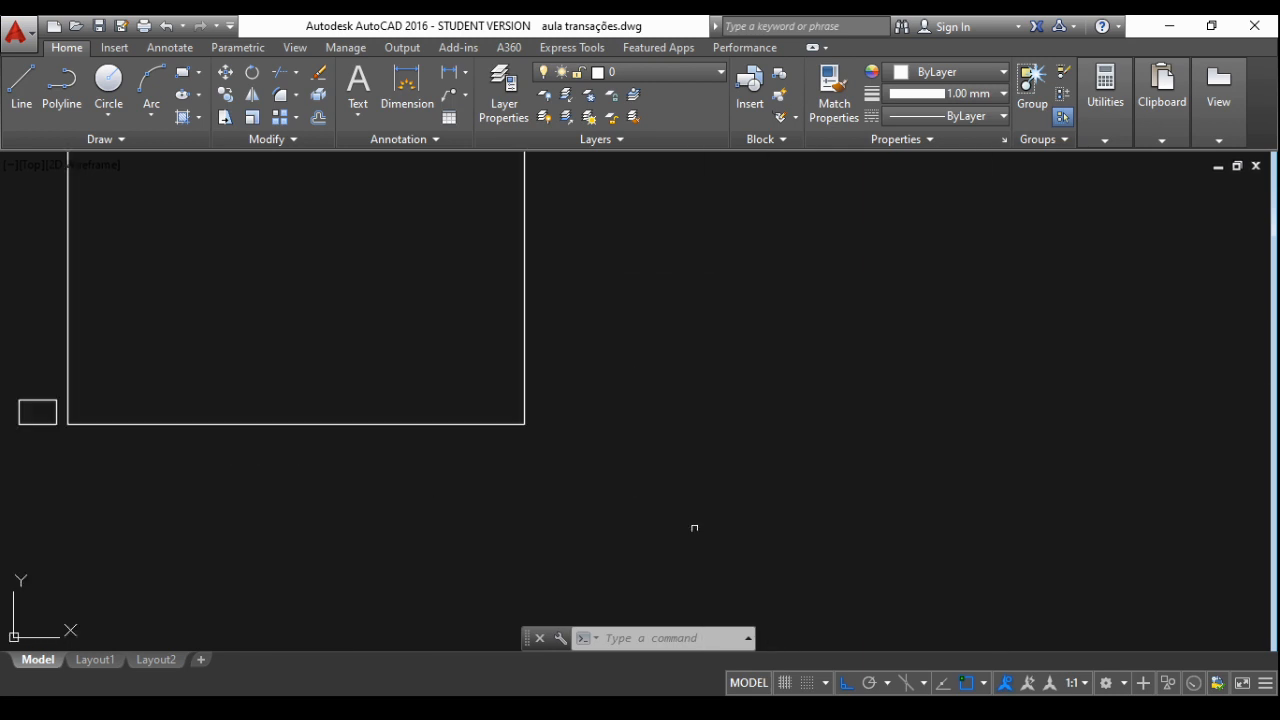
Step: Move the large rectangle freely up and to the right from its upper-left corner, with Ortho mode turned off
scroll(694, 523, down, 2)
middle_drag(374, 371, 411, 440)
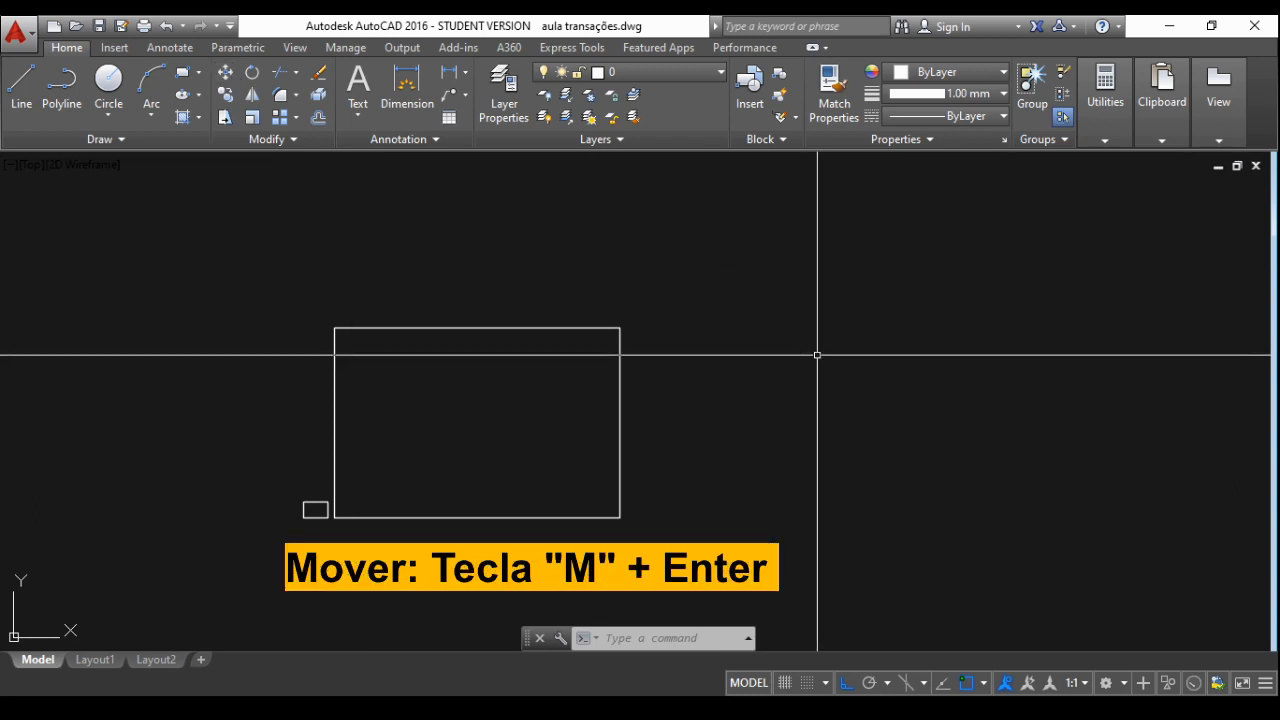
text(M)
key(Return)
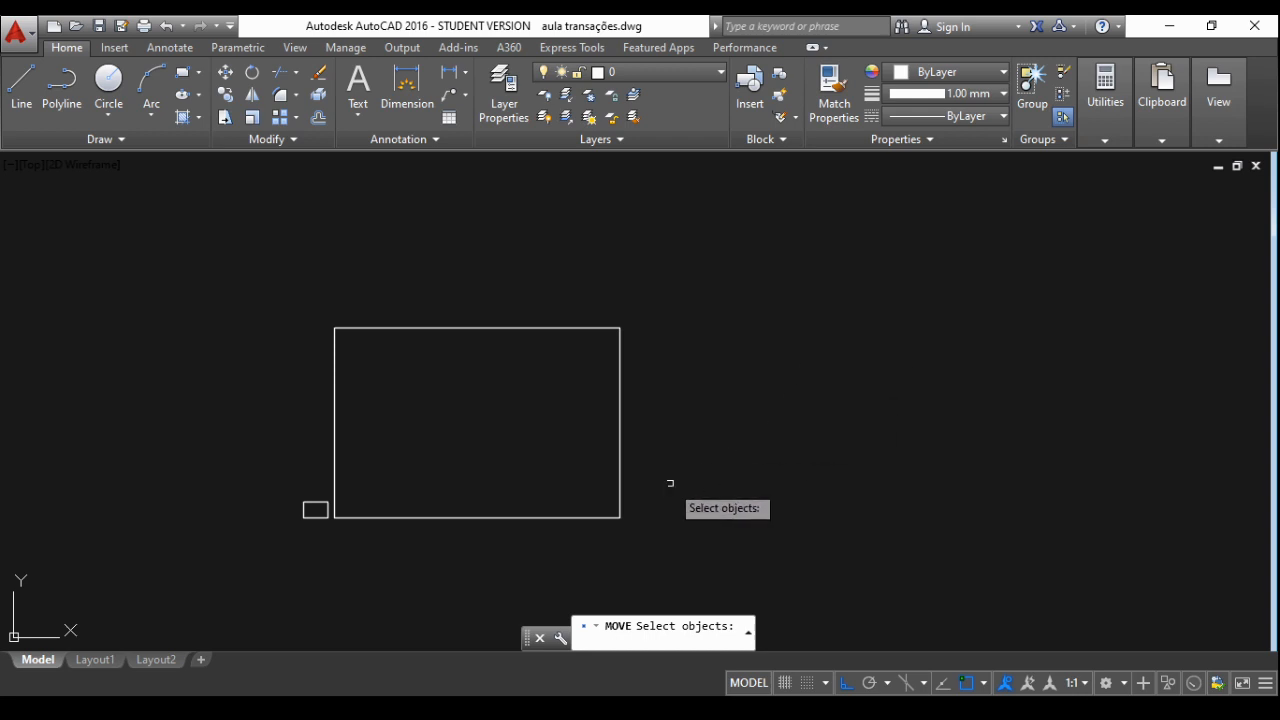
click(636, 409)
click(570, 349)
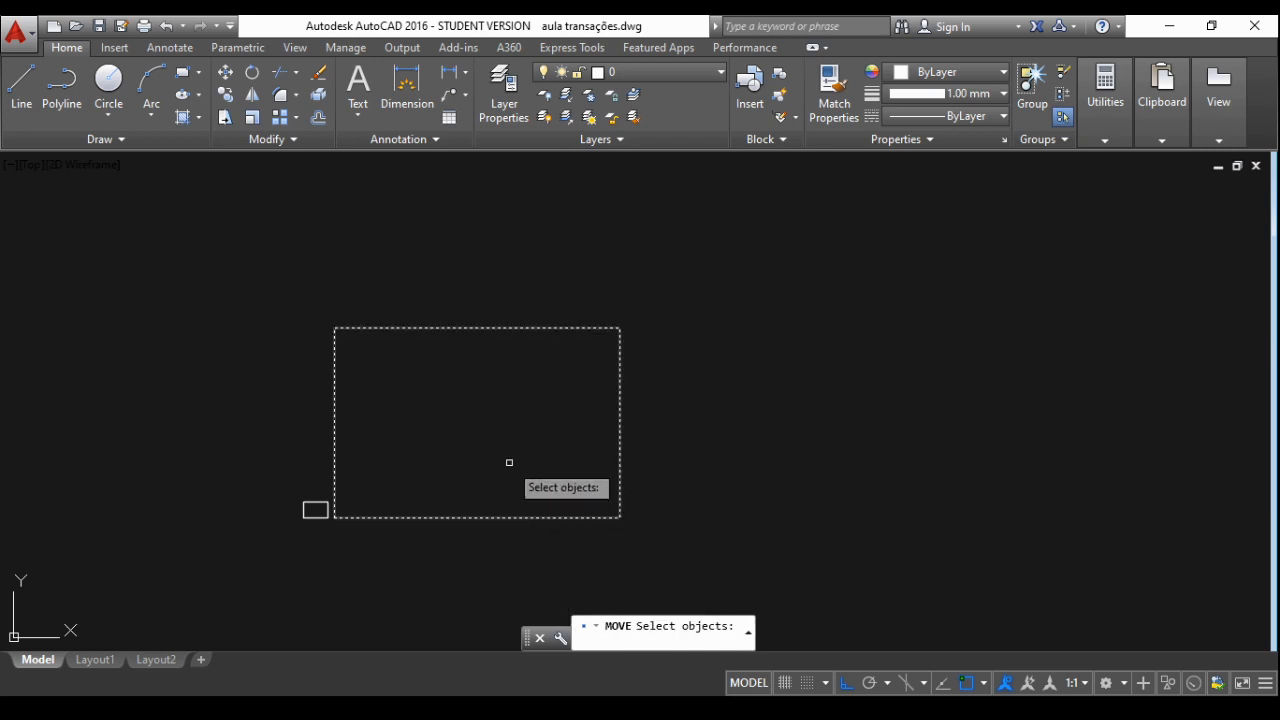
key(Return)
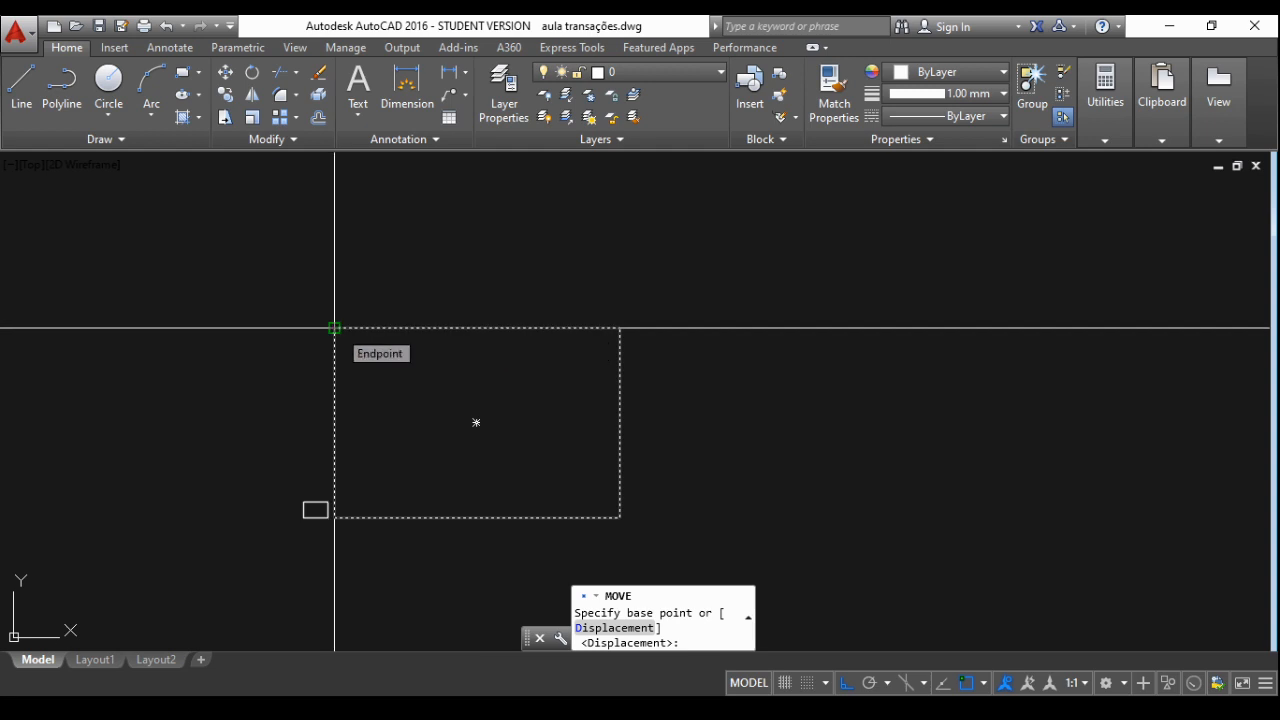
click(334, 327)
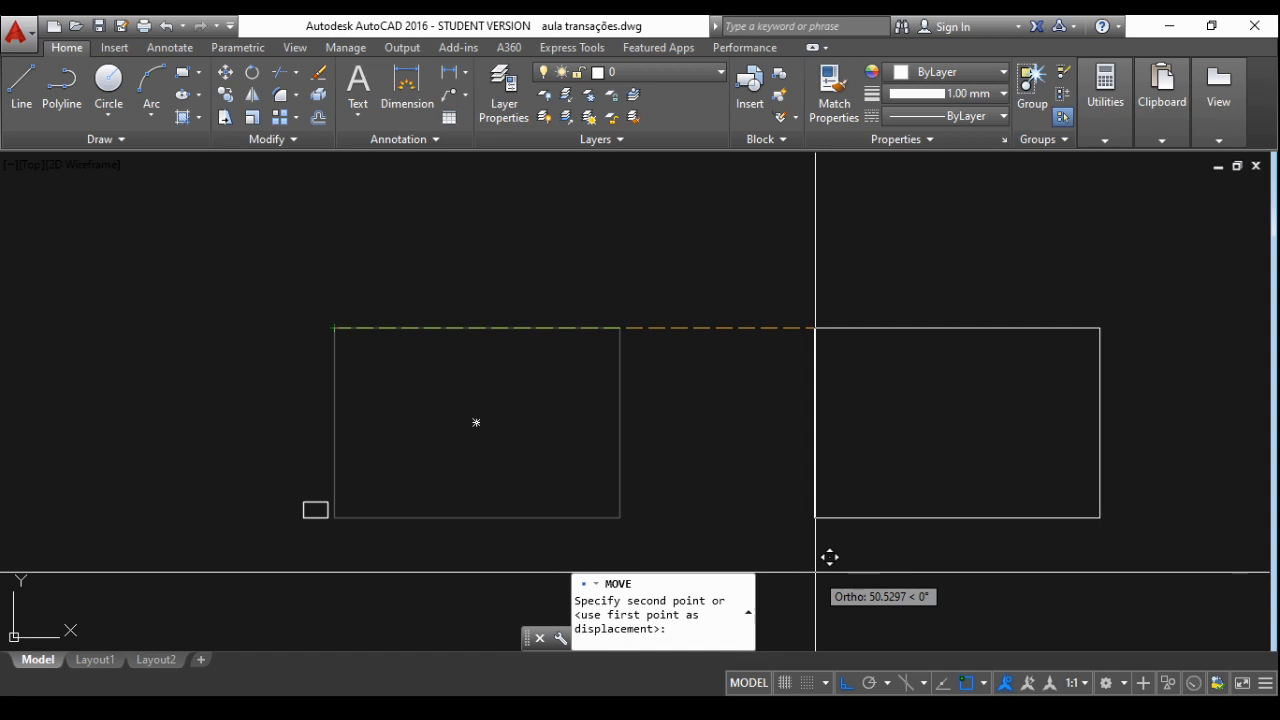
key(F8)
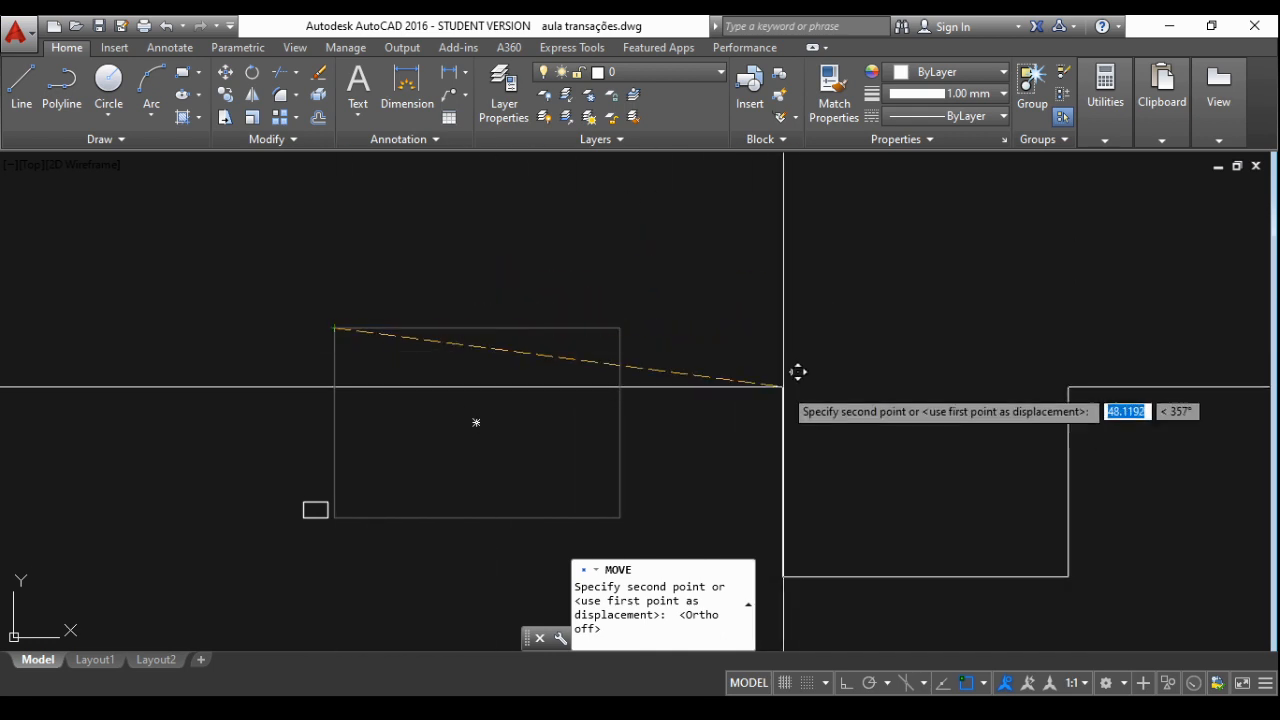
click(792, 217)
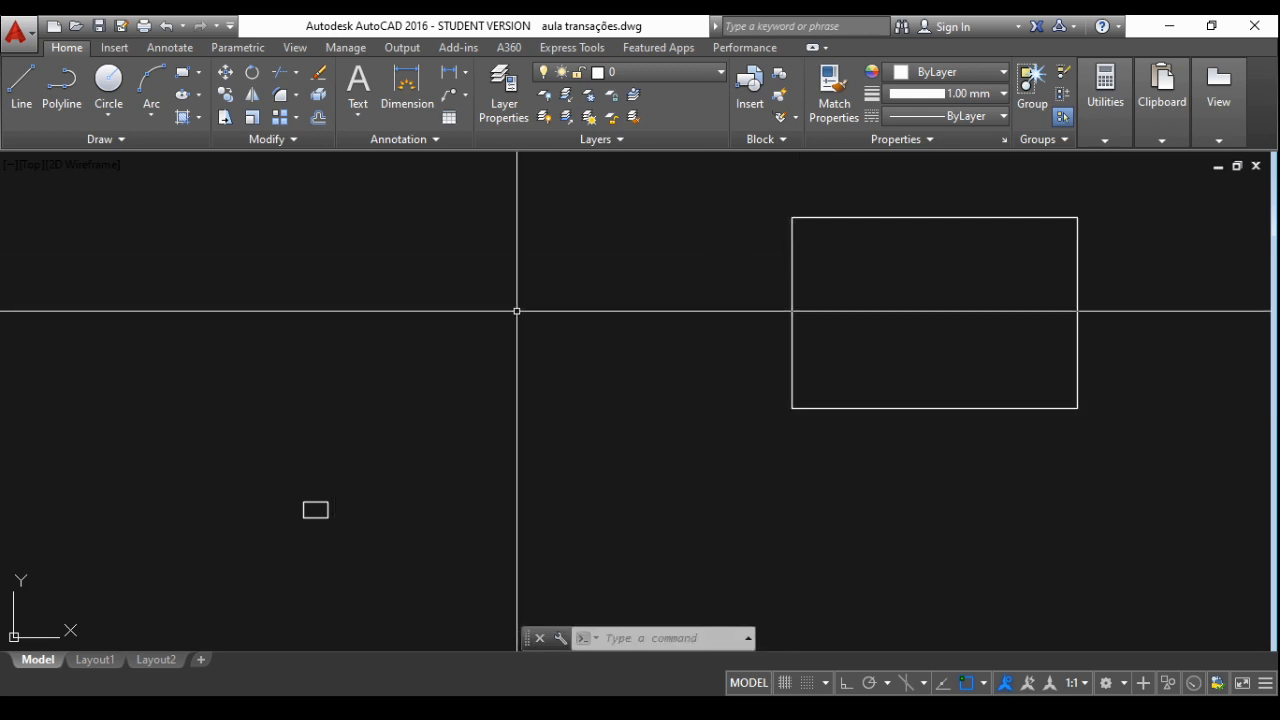
Step: Copy the large rectangle from its lower-left corner, placing one duplicate about 37.5 units away, below and to the right of the original
scroll(517, 311, down, 2)
scroll(883, 391, up, 2)
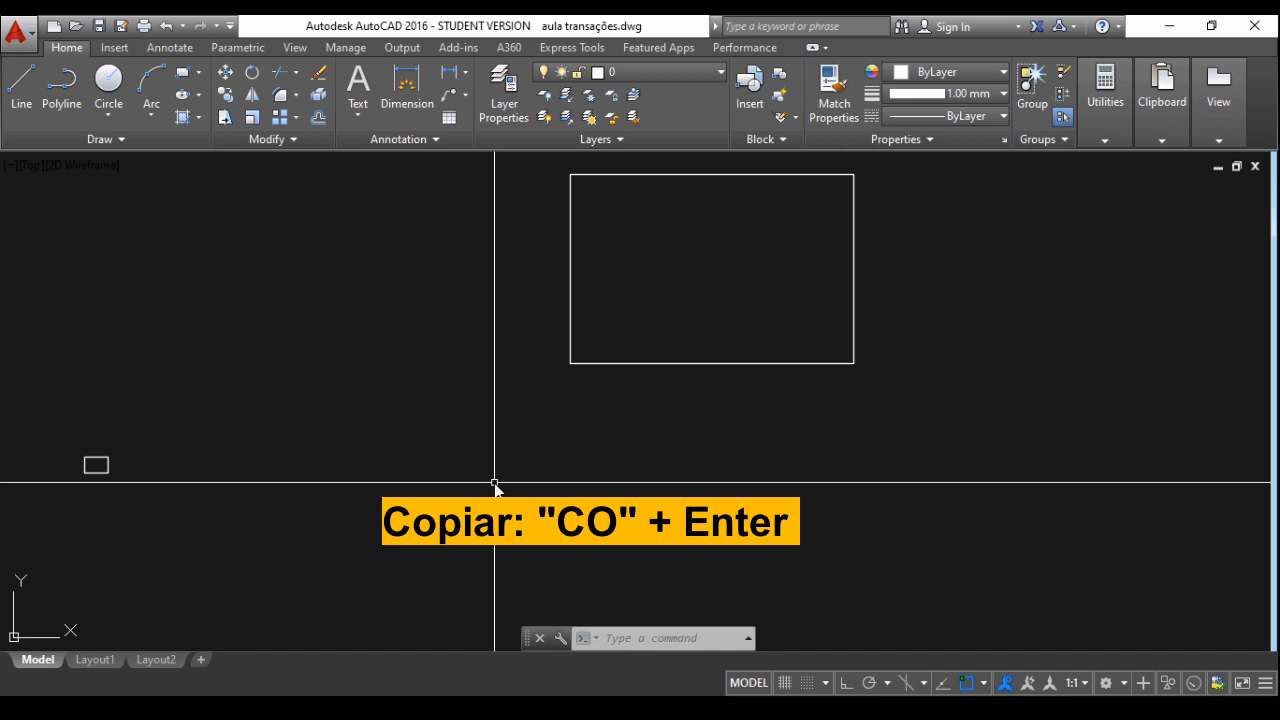
text(co)
key(Return)
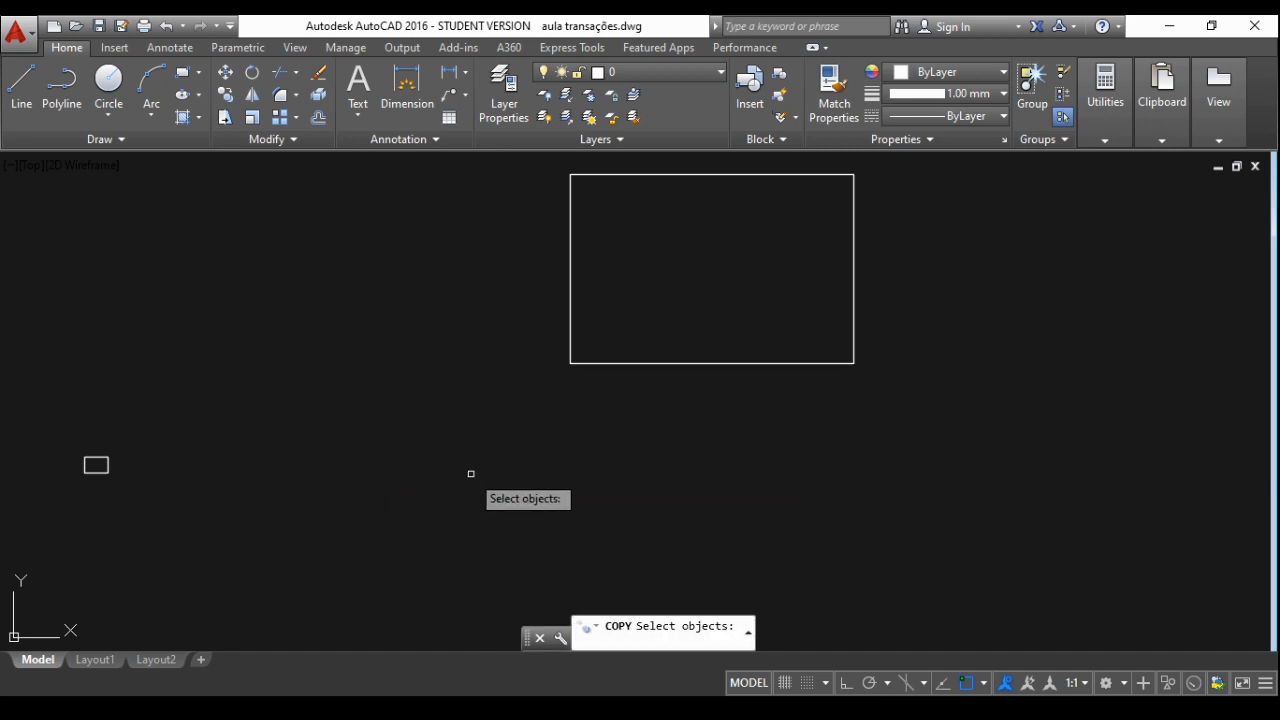
click(907, 268)
click(794, 237)
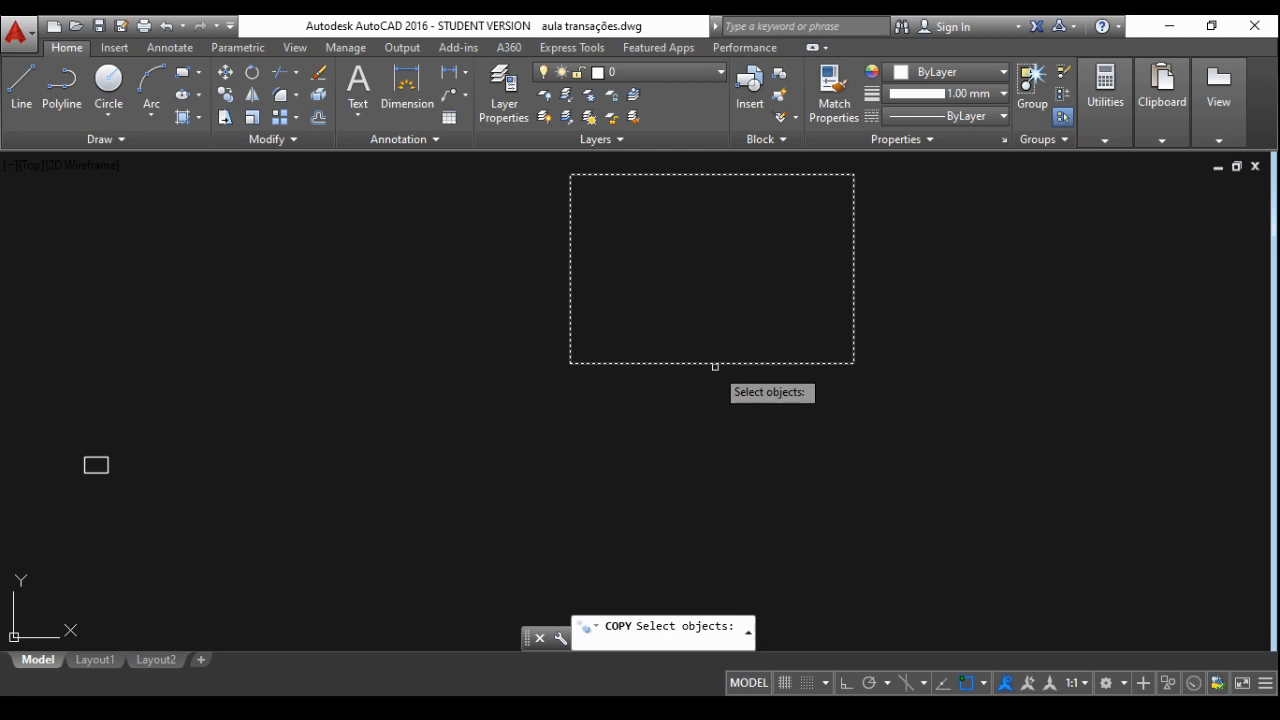
key(Return)
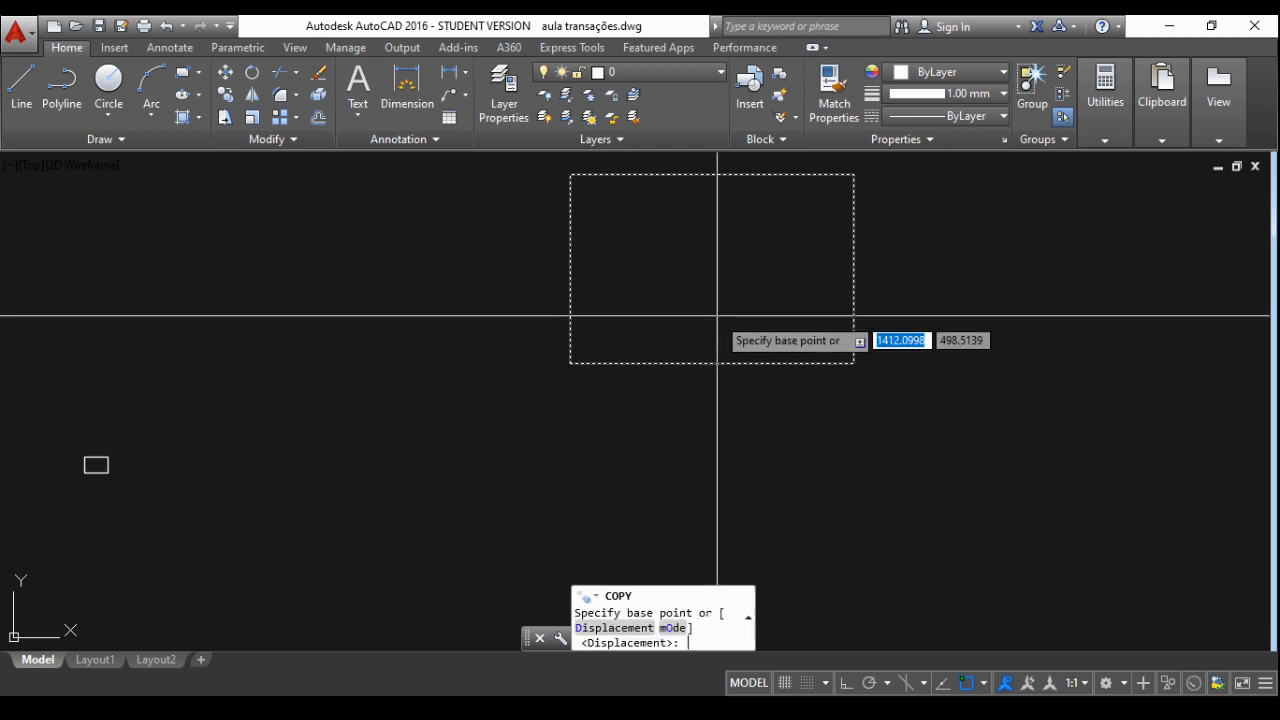
click(570, 363)
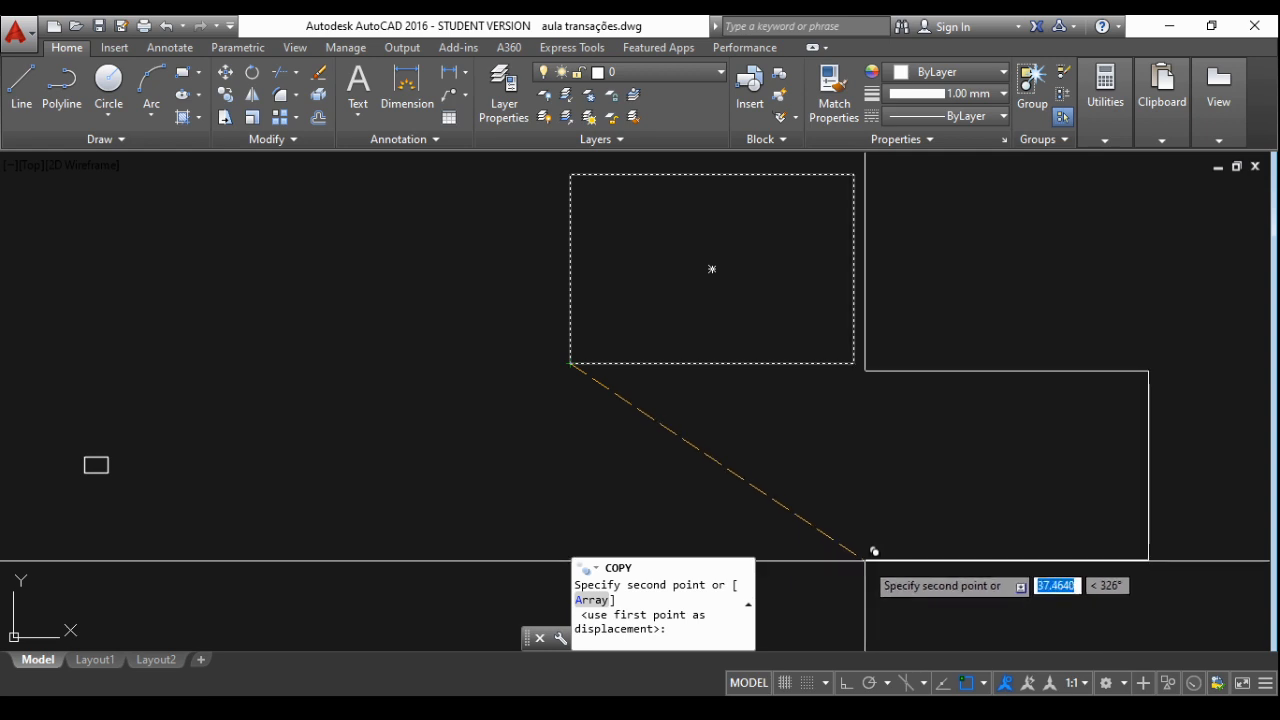
click(866, 558)
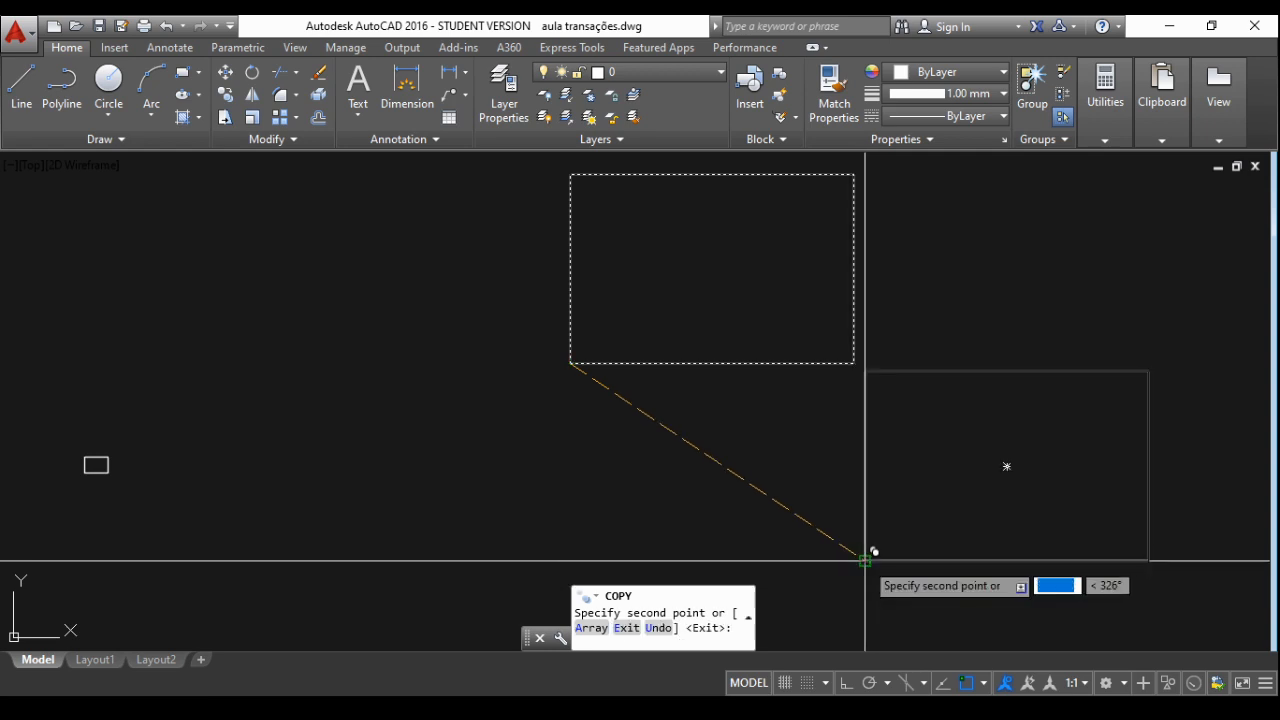
key(Escape)
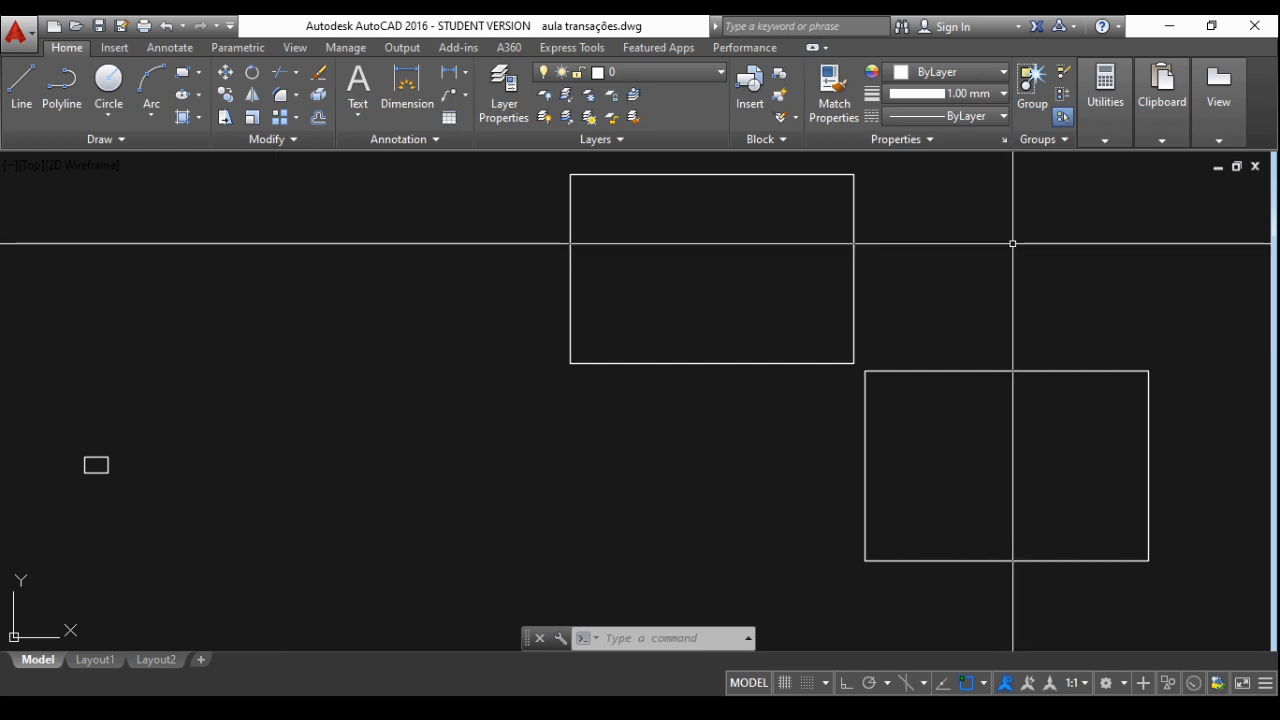
mouse_move(1004, 271)
middle_down()
mouse_move(977, 331)
mouse_move(860, 280)
mouse_move(683, 276)
middle_up()
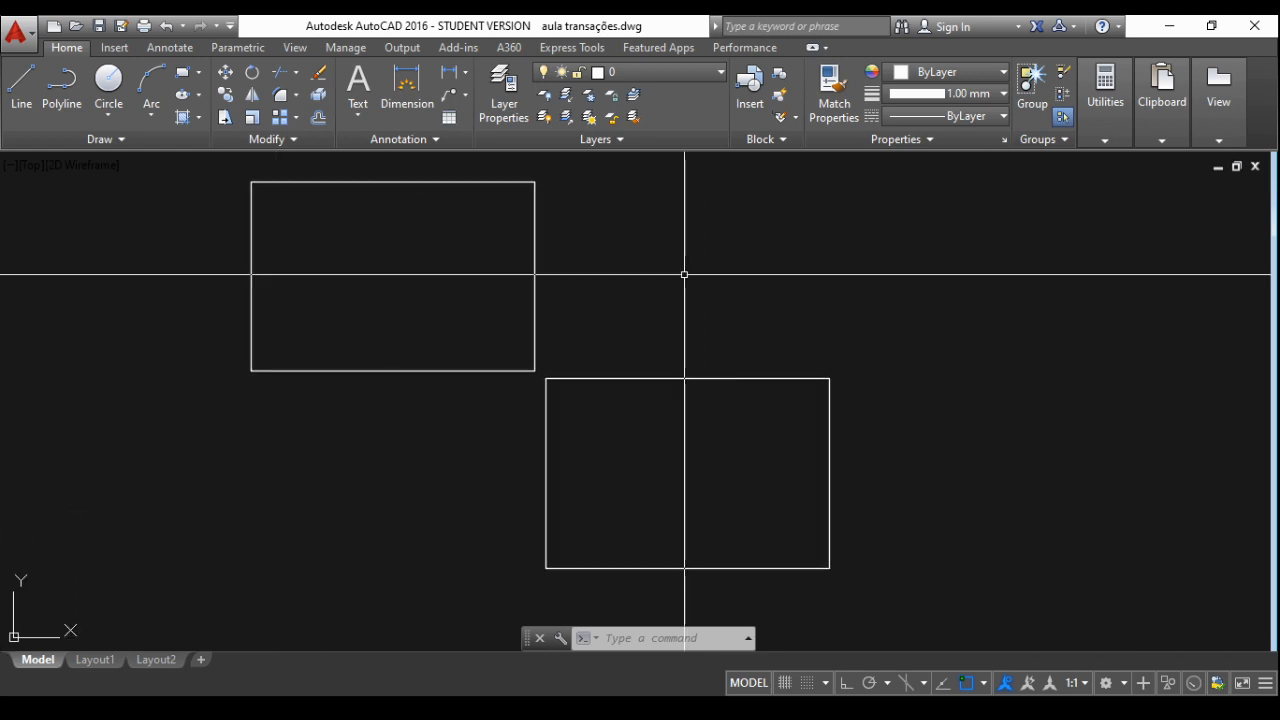